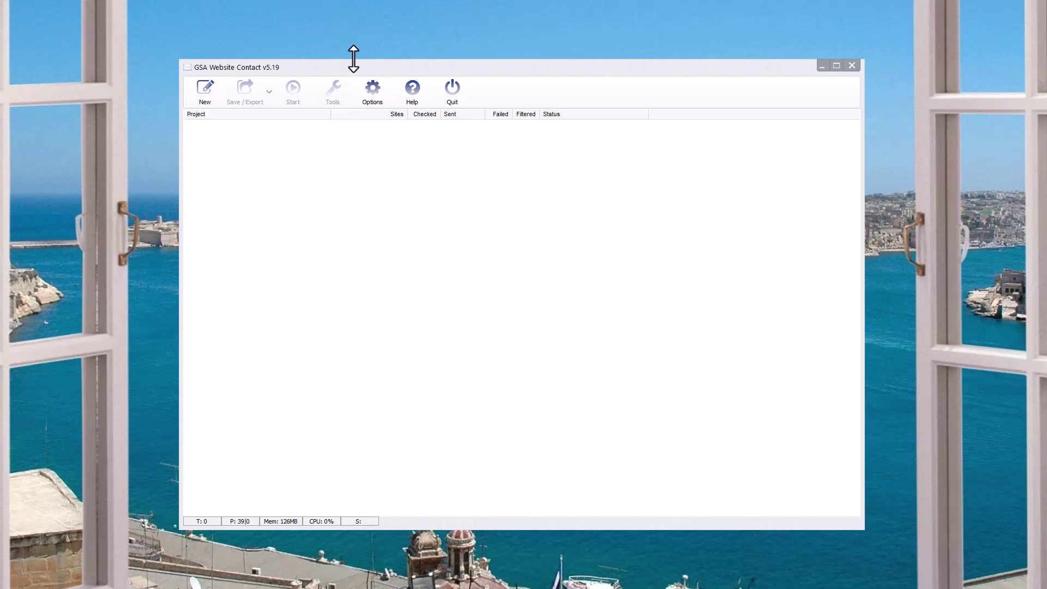
# Nudge the GSA Website Contact window slightly right and down.
pyautogui.moveTo(354, 67); pyautogui.dragTo(359, 68)
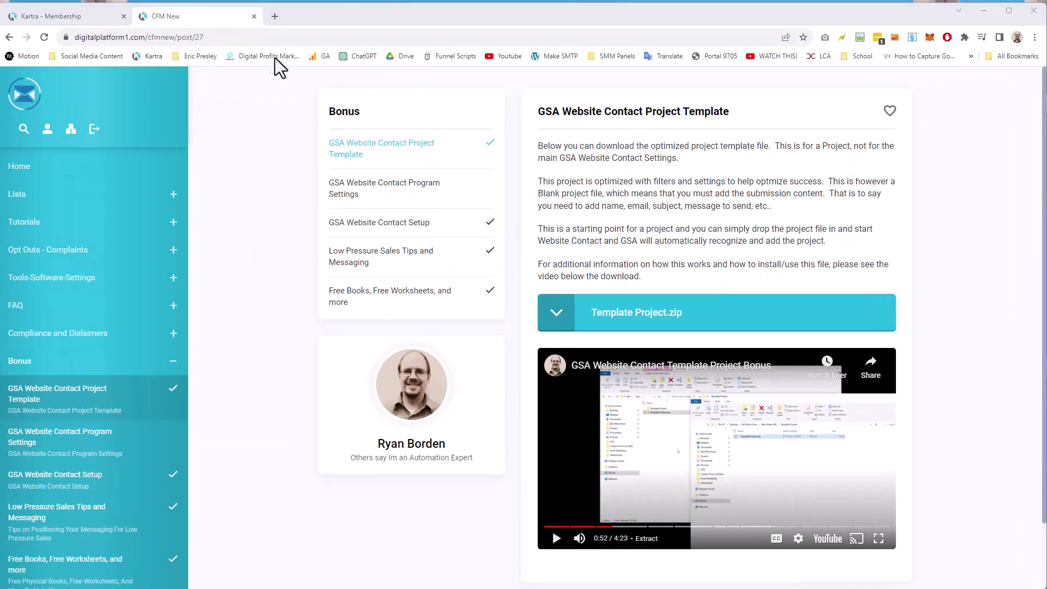
# Load contactformmarketing.com in a new browser tab.
pyautogui.click(274, 17)
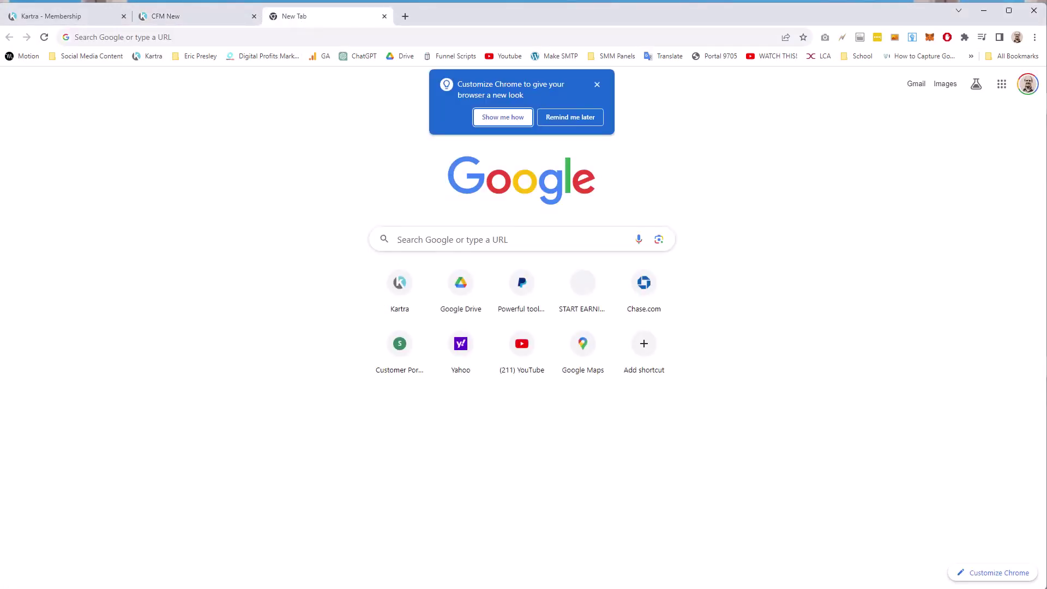
pyautogui.click(597, 84)
pyautogui.click(538, 37)
pyautogui.write('cont')
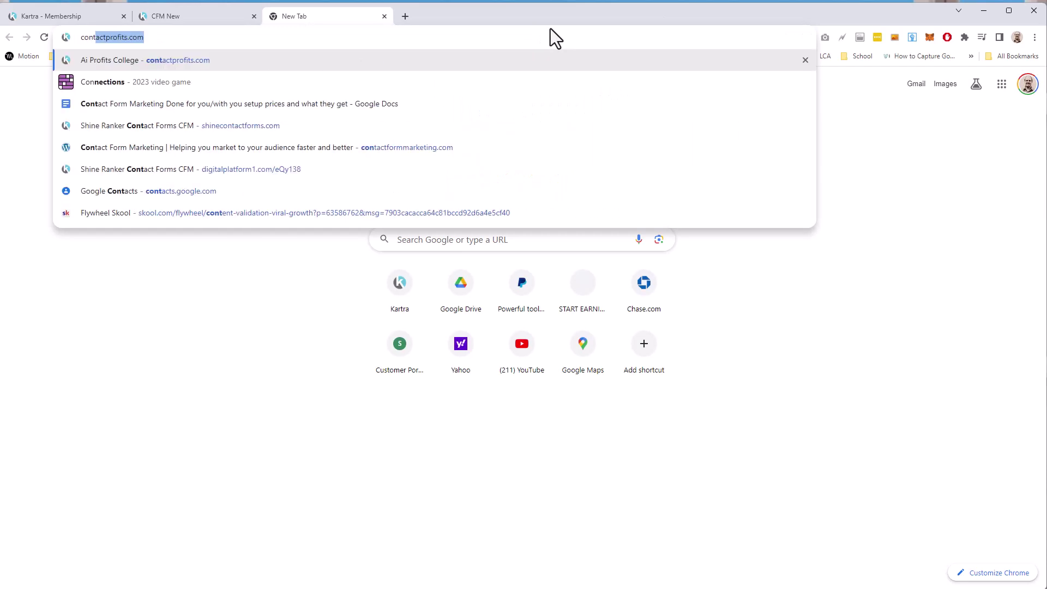
pyautogui.write('actformmarketing.com')
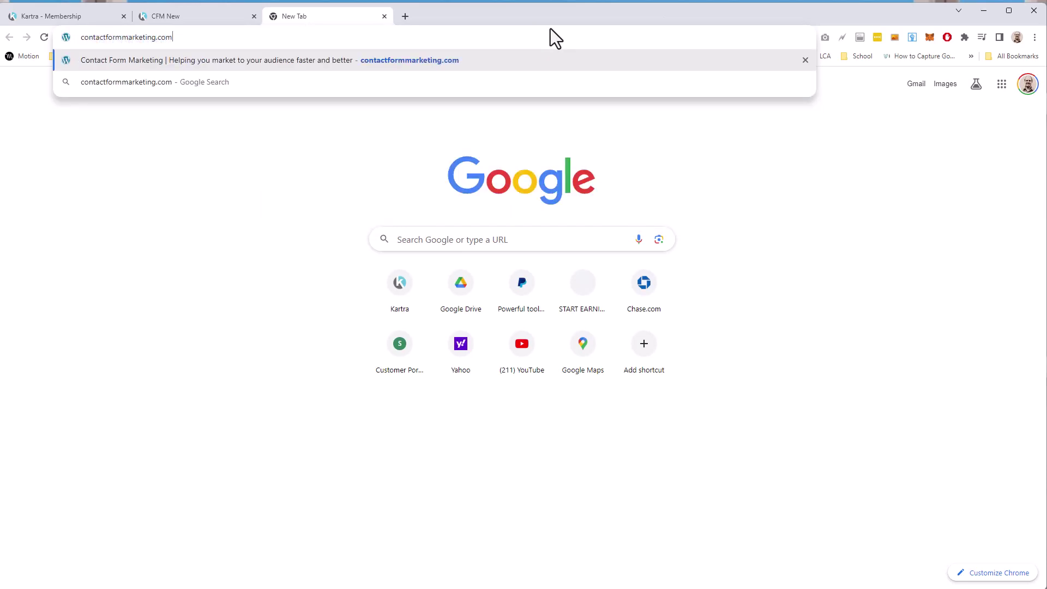
pyautogui.press('Return')
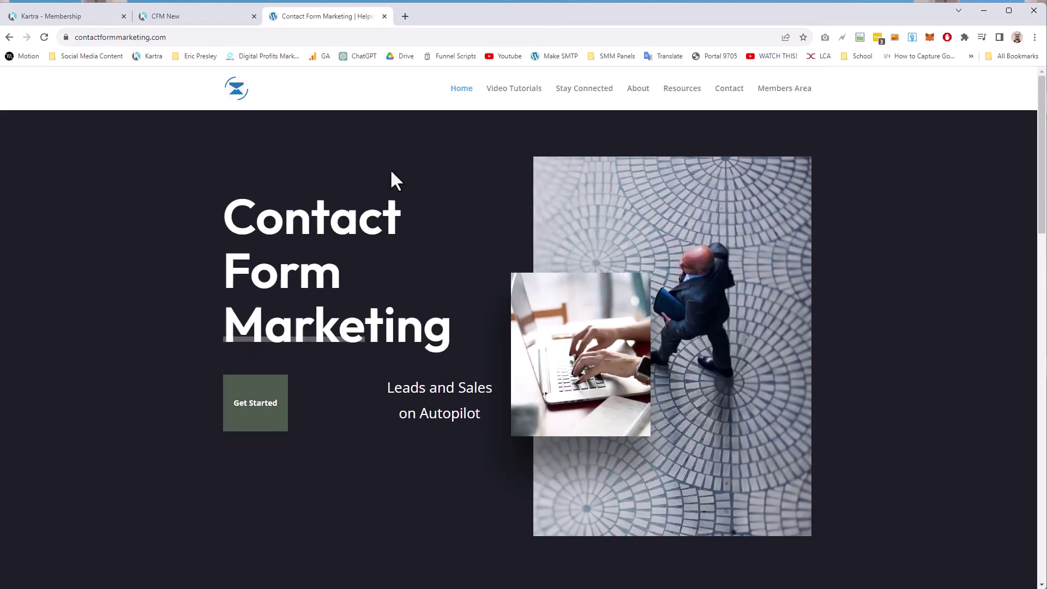
# Scroll through the page to review its offer and bonus list.
pyautogui.scroll(-8, 283, 251)
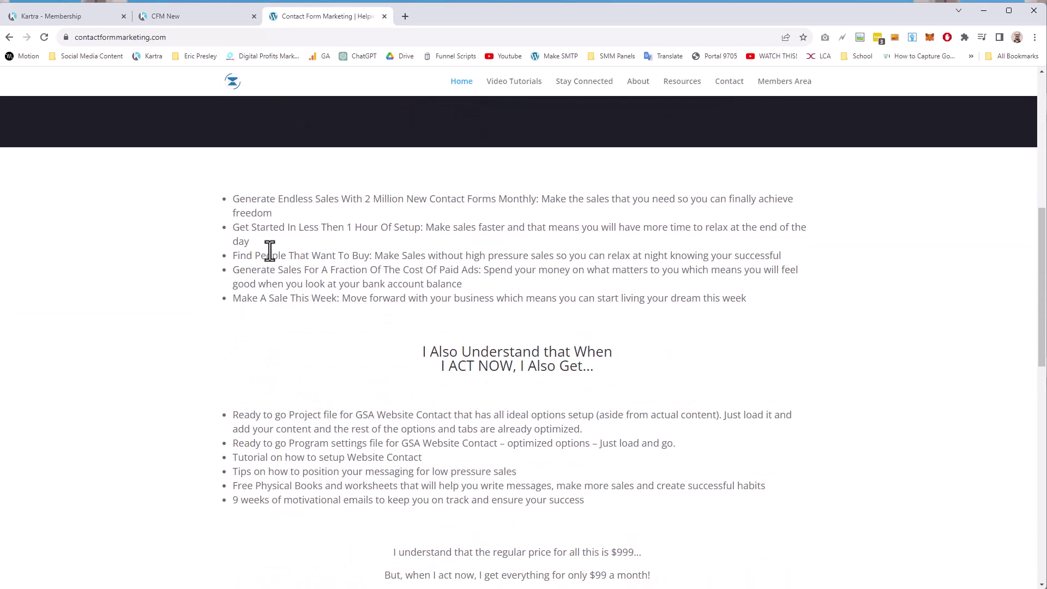
pyautogui.scroll(-10, 269, 251)
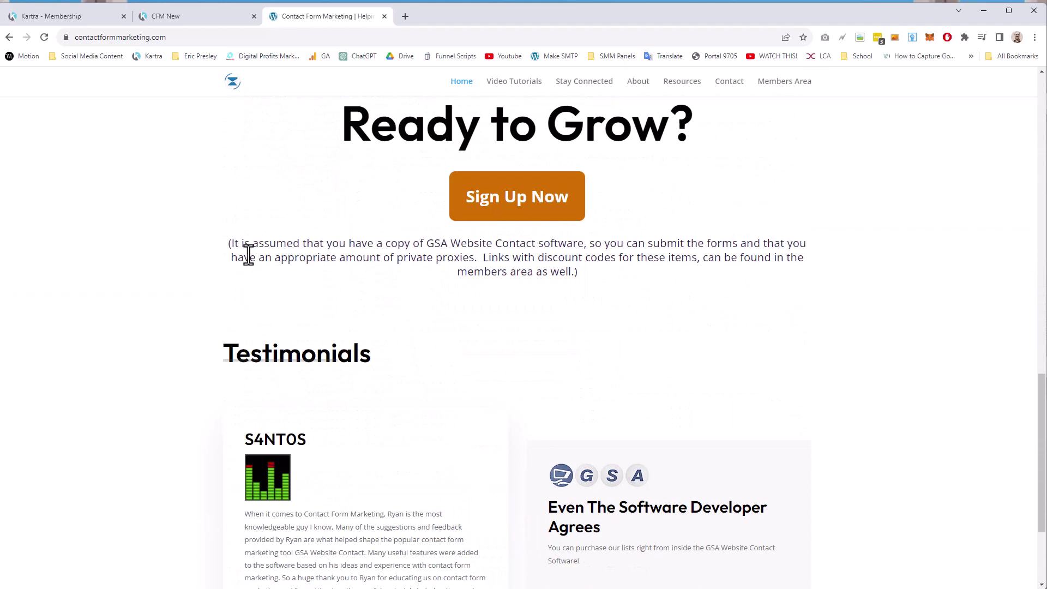
pyautogui.scroll(-3, 293, 247)
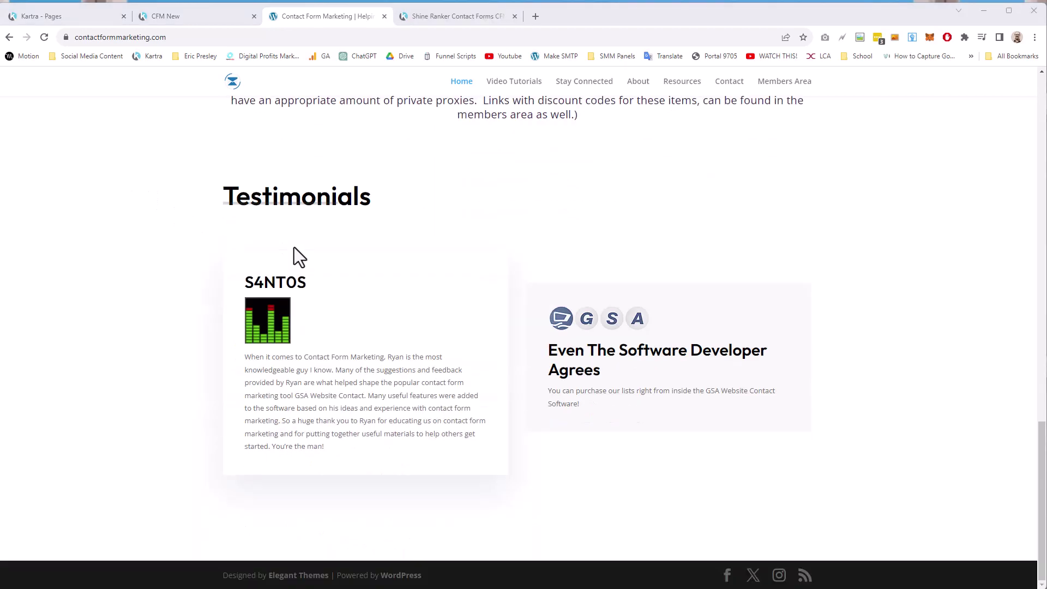
pyautogui.scroll(20, 298, 242)
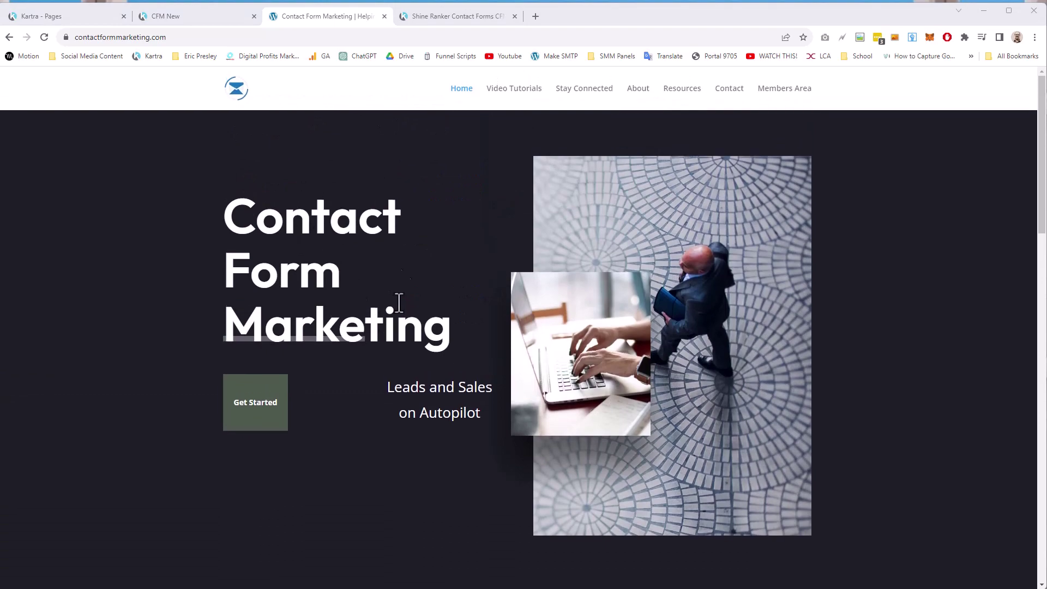
pyautogui.scroll(-10, 339, 355)
pyautogui.scroll(-10, 358, 297)
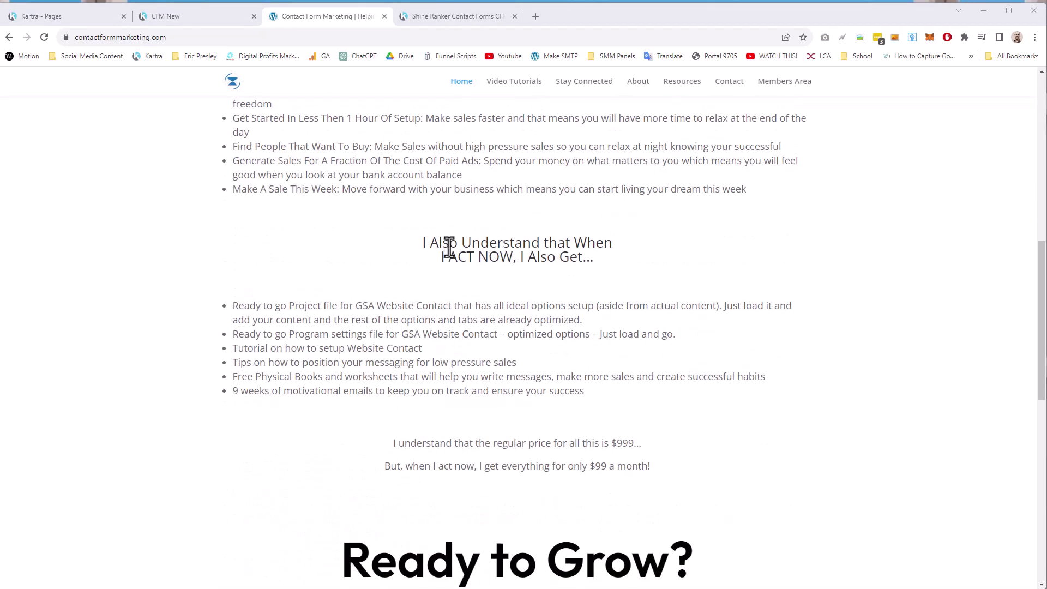
pyautogui.scroll(20, 436, 243)
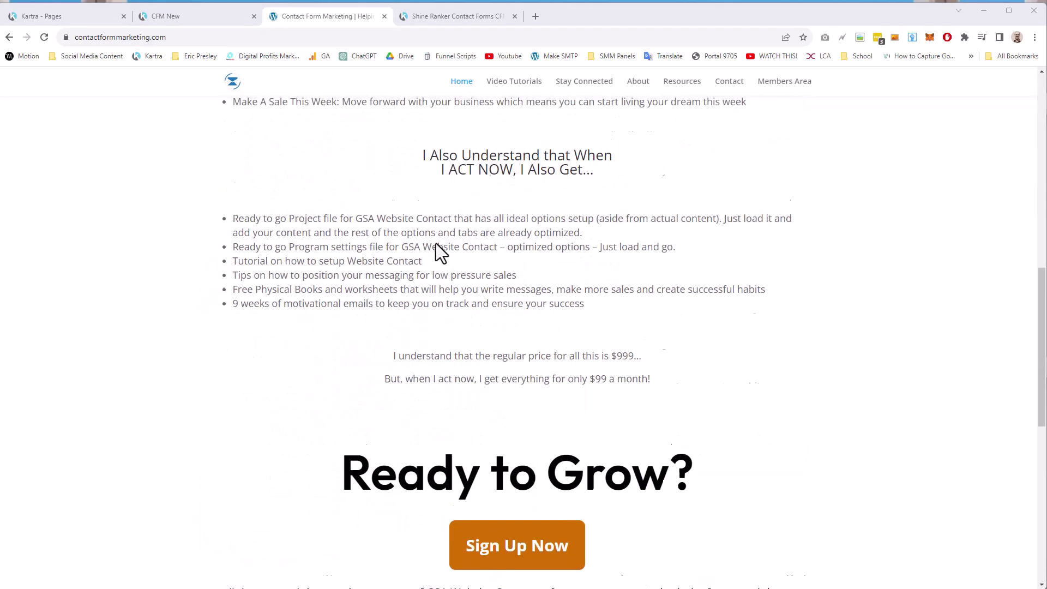
# Scroll the Shine Ranker Contact Forms sales page to the bonuses and highlight the Prebuilt Project File title.
pyautogui.click(450, 20)
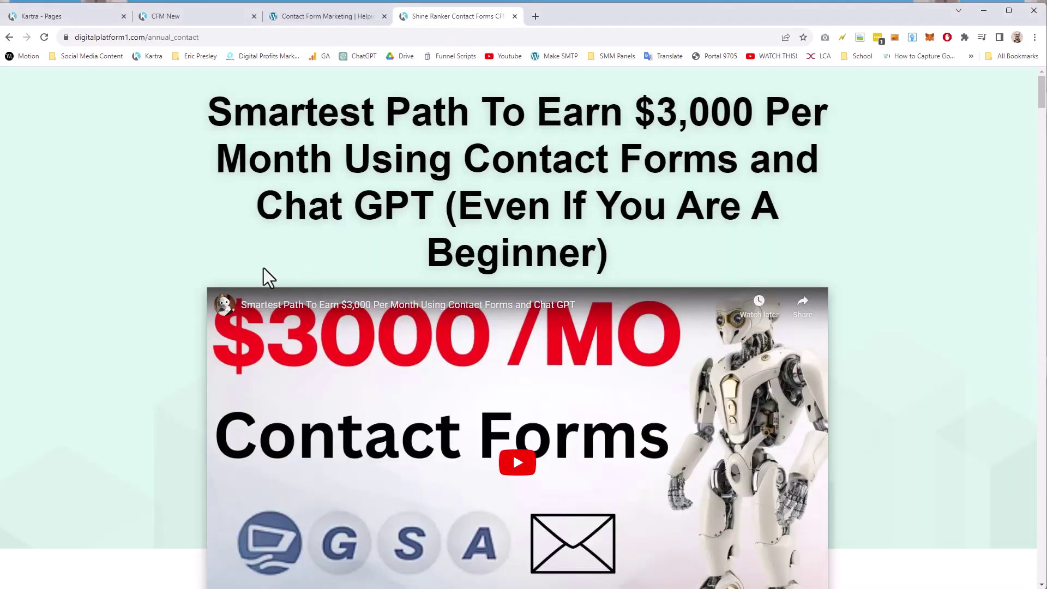
pyautogui.scroll(-12, 167, 174)
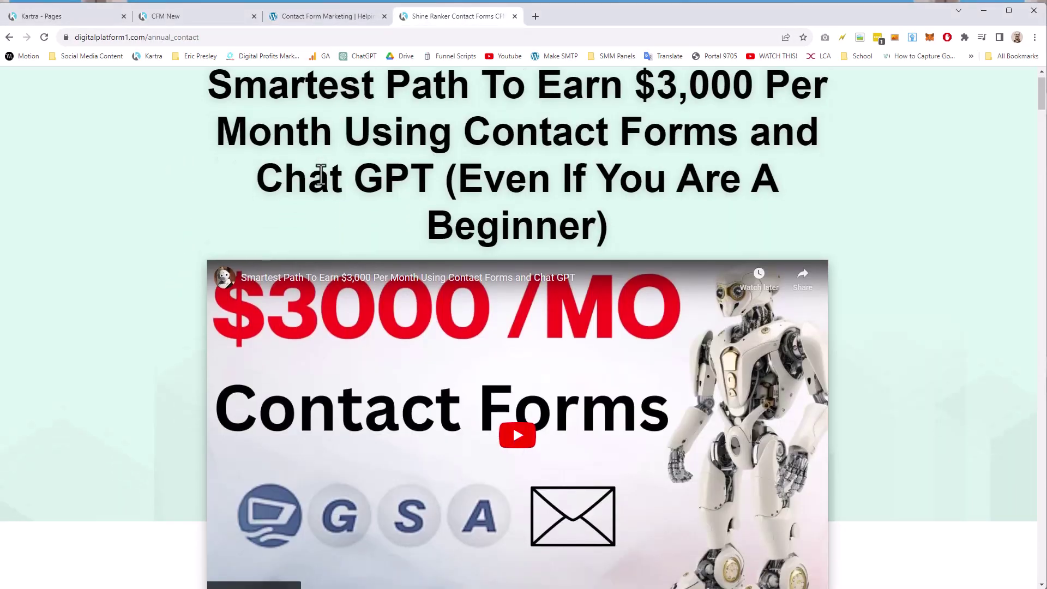
pyautogui.scroll(-10, 144, 229)
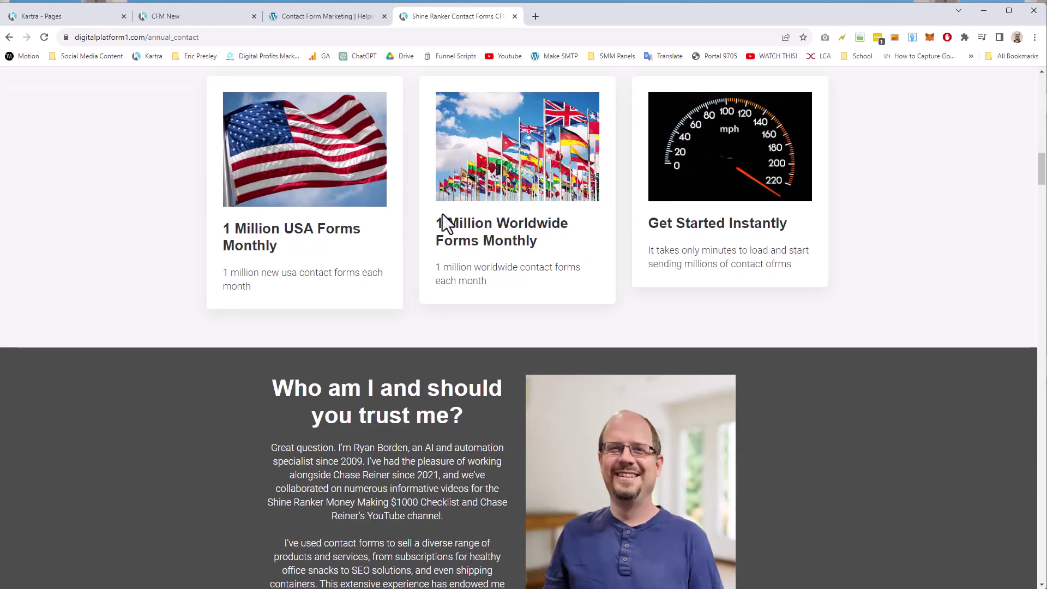
pyautogui.scroll(-5, 207, 294)
pyautogui.scroll(-20, 183, 287)
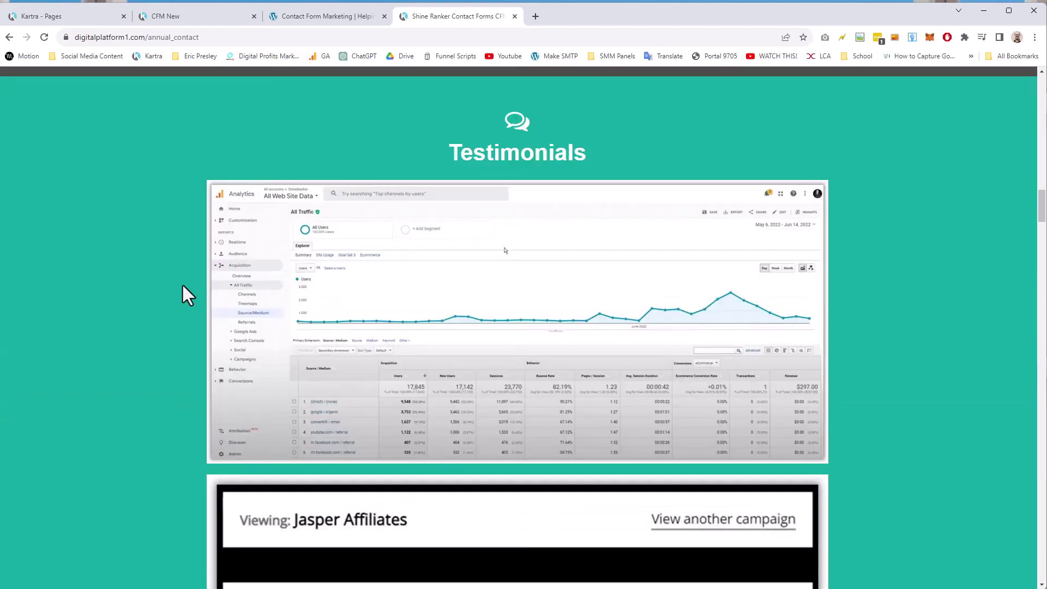
pyautogui.scroll(-20, 185, 300)
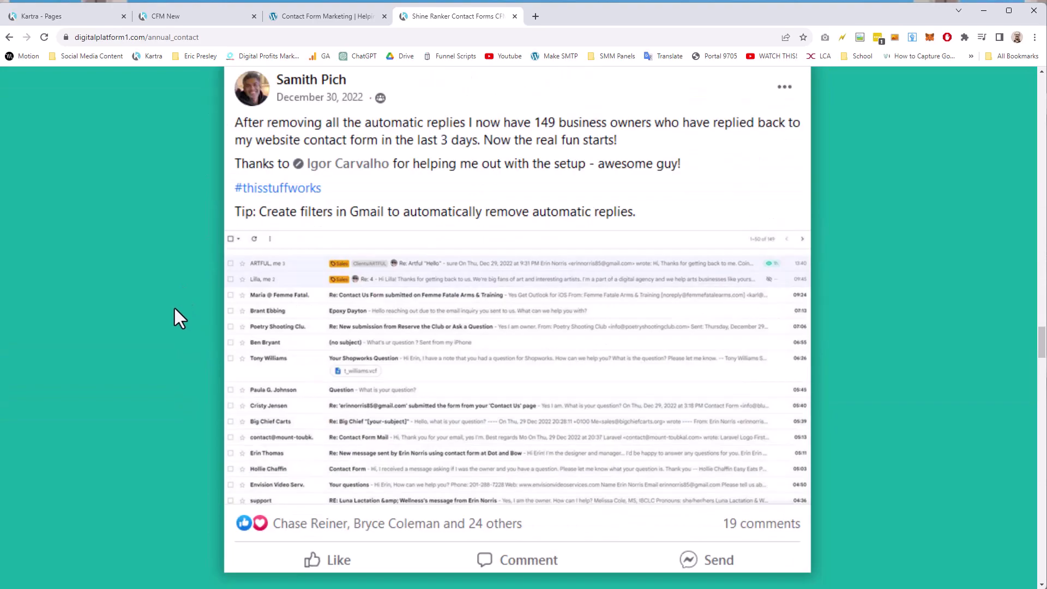
pyautogui.scroll(-13, 172, 282)
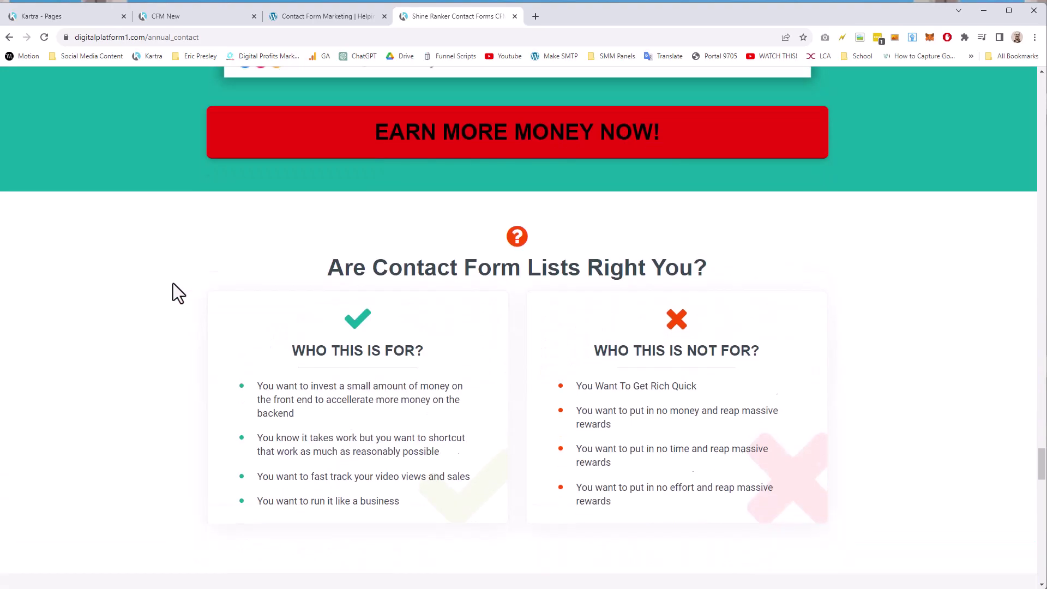
pyautogui.scroll(2, 172, 283)
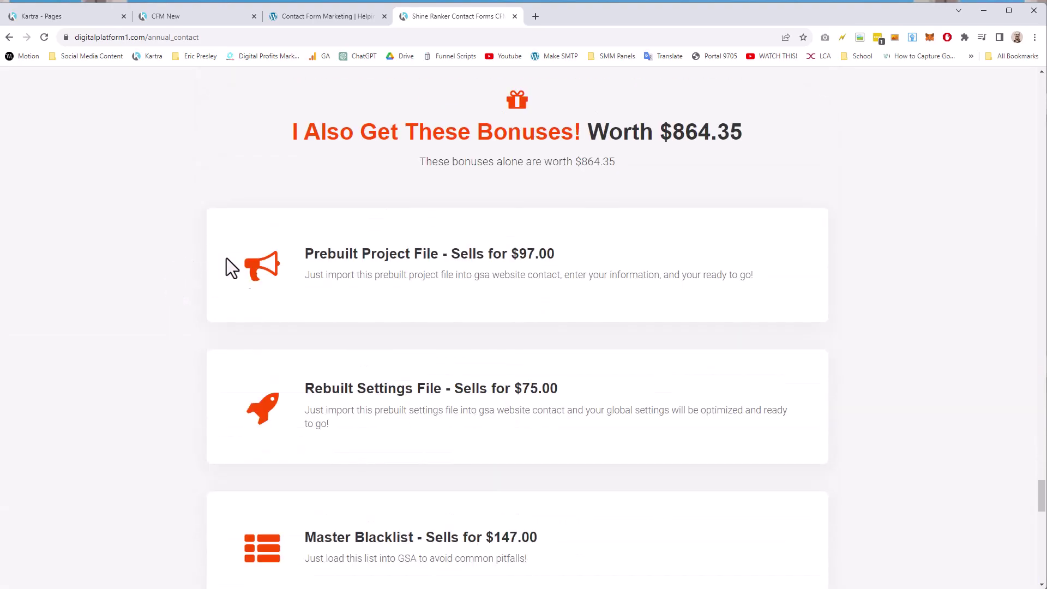
pyautogui.moveTo(304, 252); pyautogui.dragTo(437, 256)
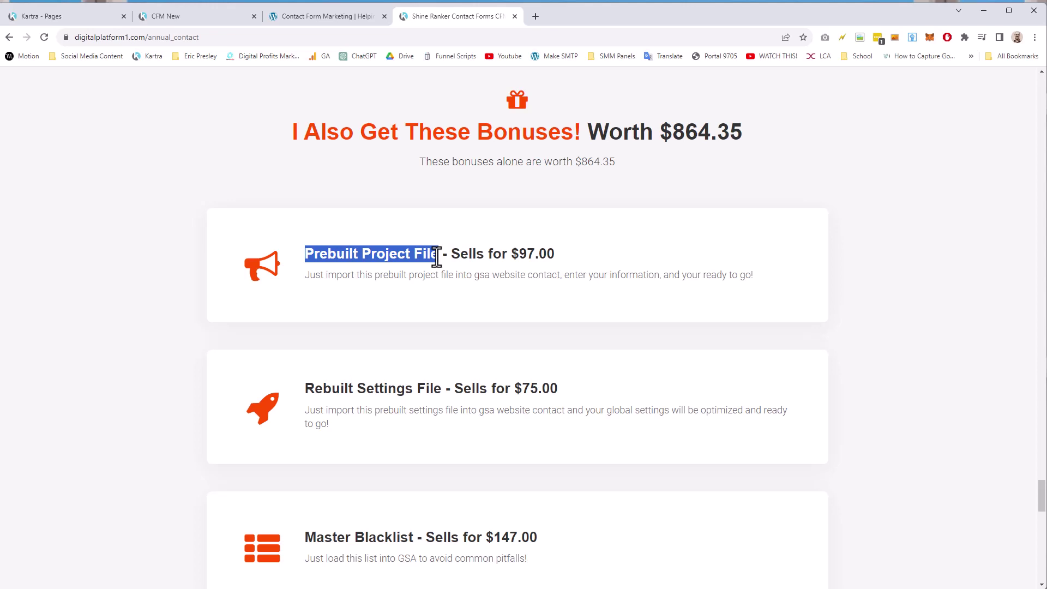
# Scroll back up and return to the Contact Form Marketing homepage tab.
pyautogui.click(983, 10)
pyautogui.scroll(3, 408, 95)
pyautogui.scroll(15, 407, 156)
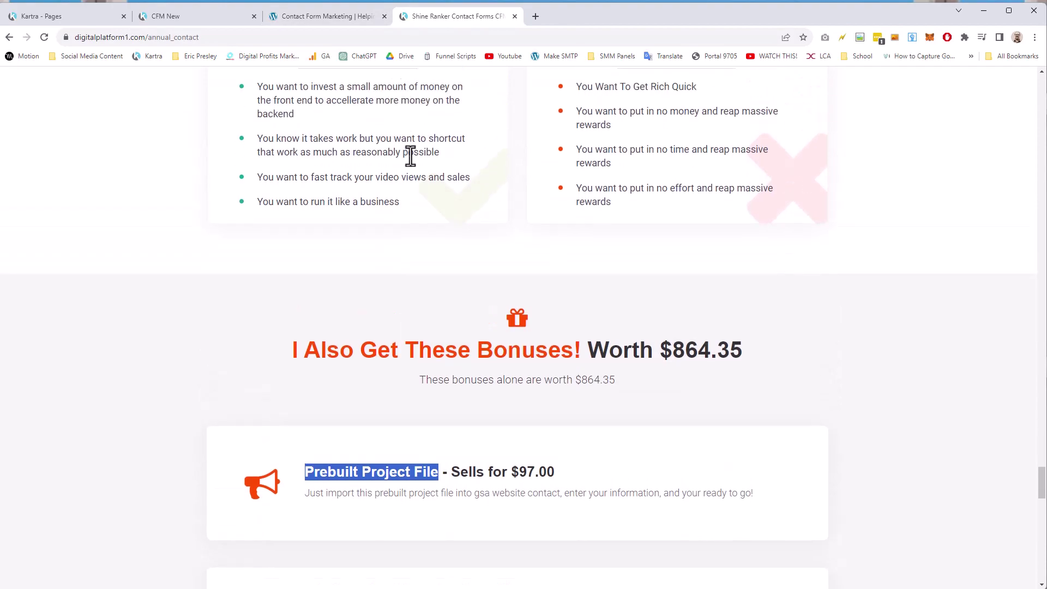
pyautogui.scroll(20, 408, 156)
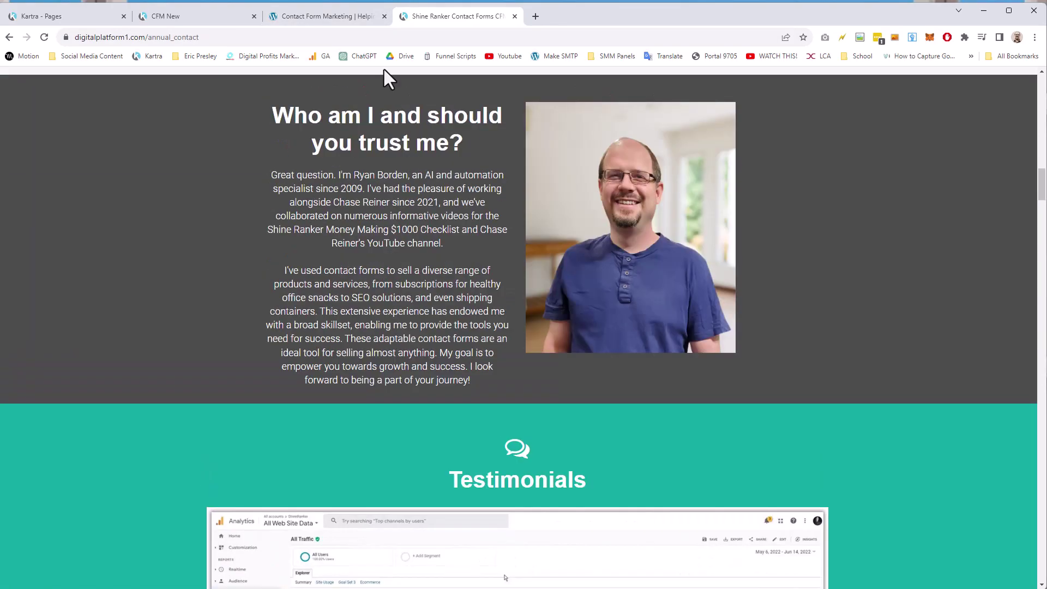
pyautogui.click(335, 14)
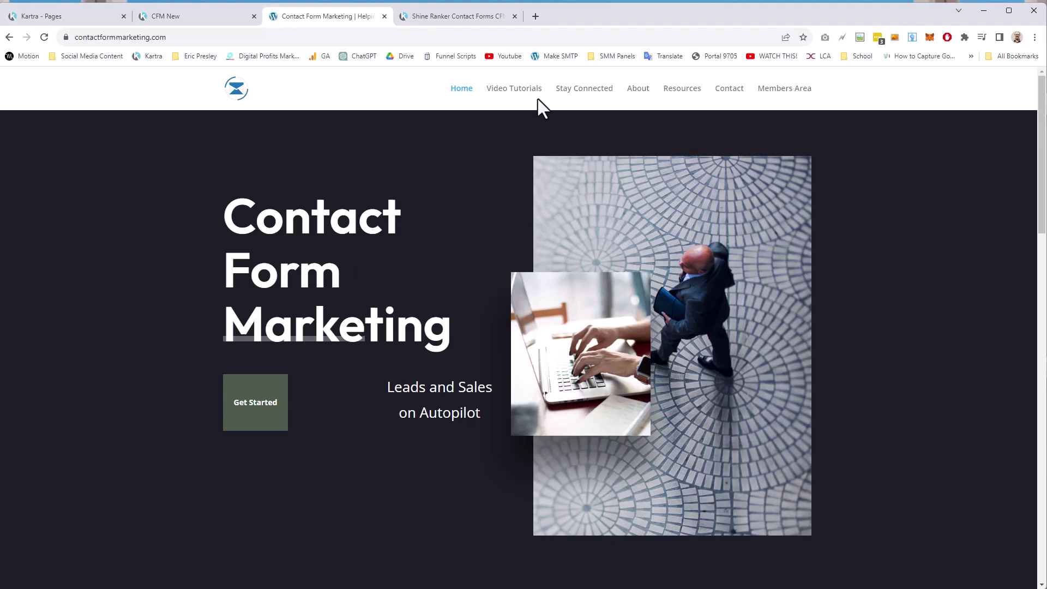
# Open the GSA Website Contact Project Template lesson from the members area Bonus section.
pyautogui.click(473, 17)
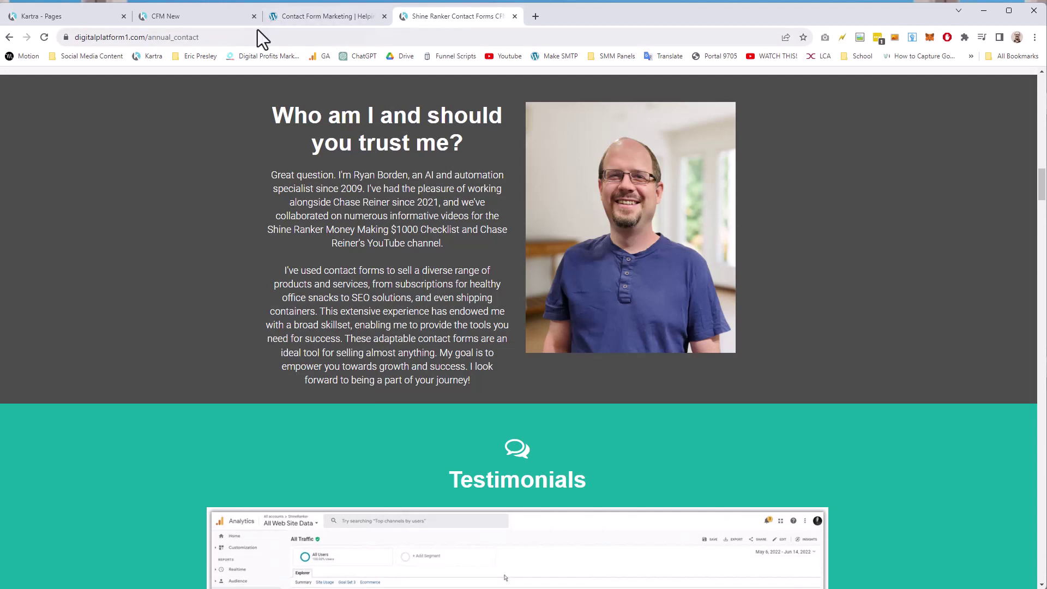
pyautogui.click(229, 17)
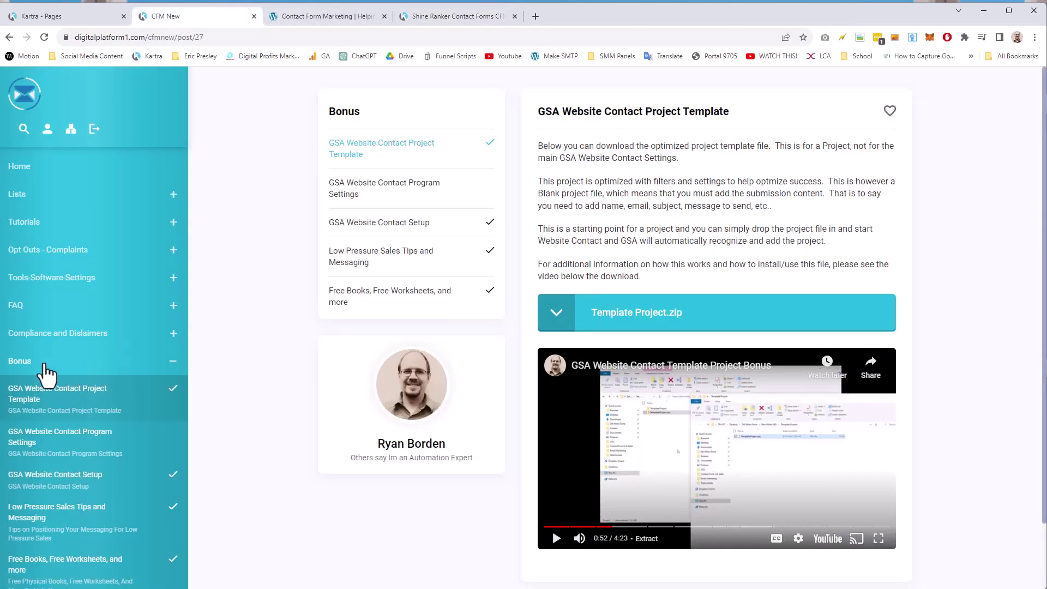
pyautogui.click(24, 364)
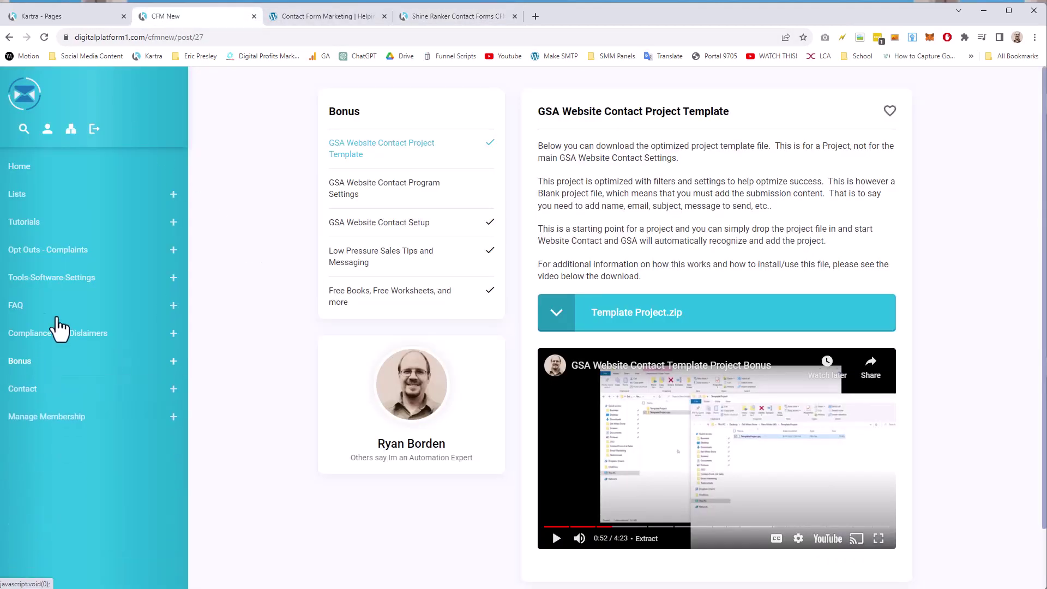
pyautogui.click(31, 366)
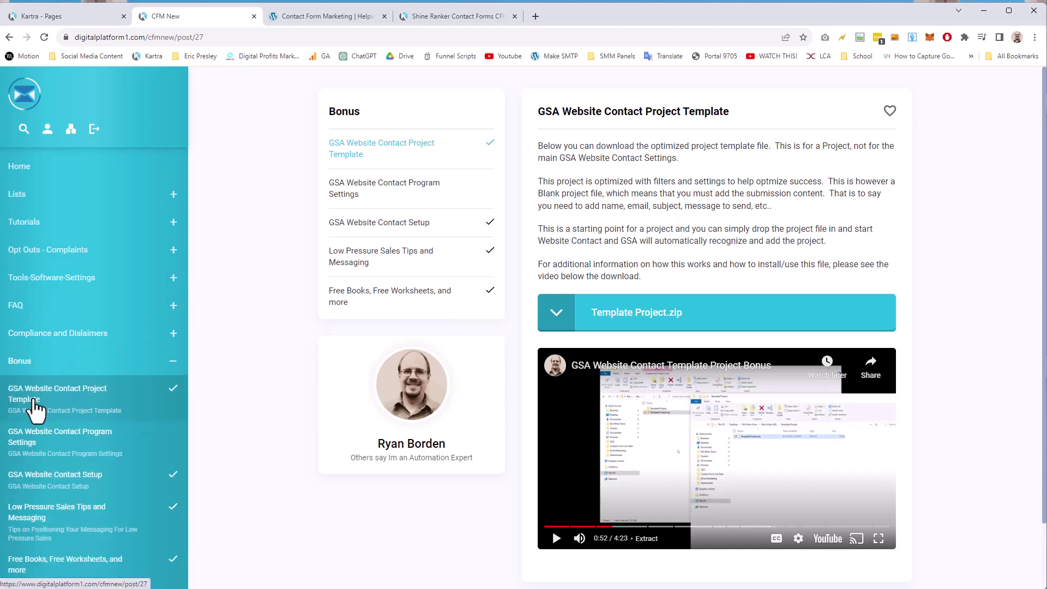
pyautogui.scroll(-2, 34, 407)
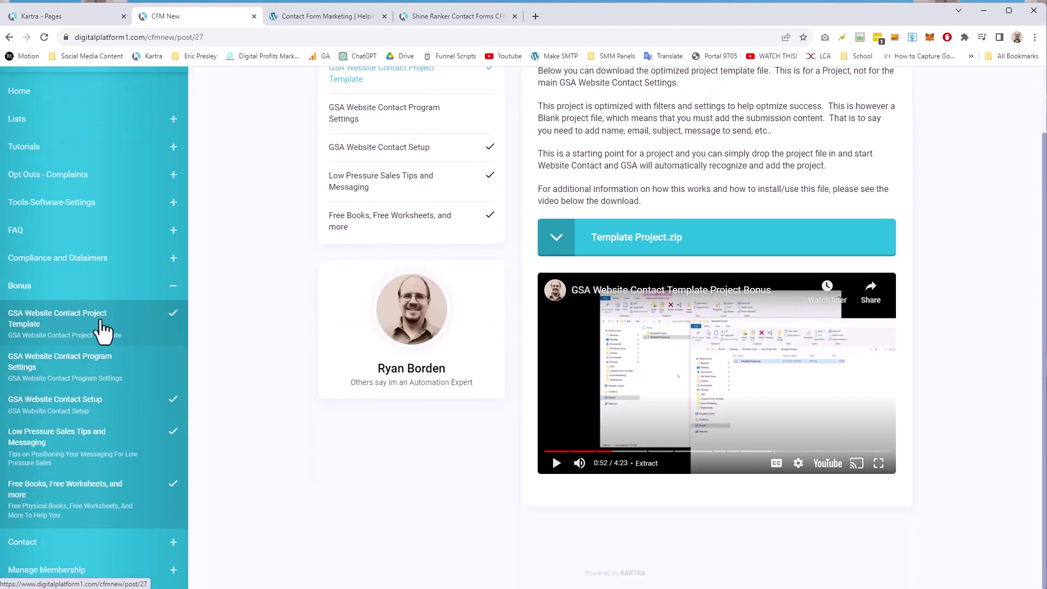
pyautogui.click(103, 329)
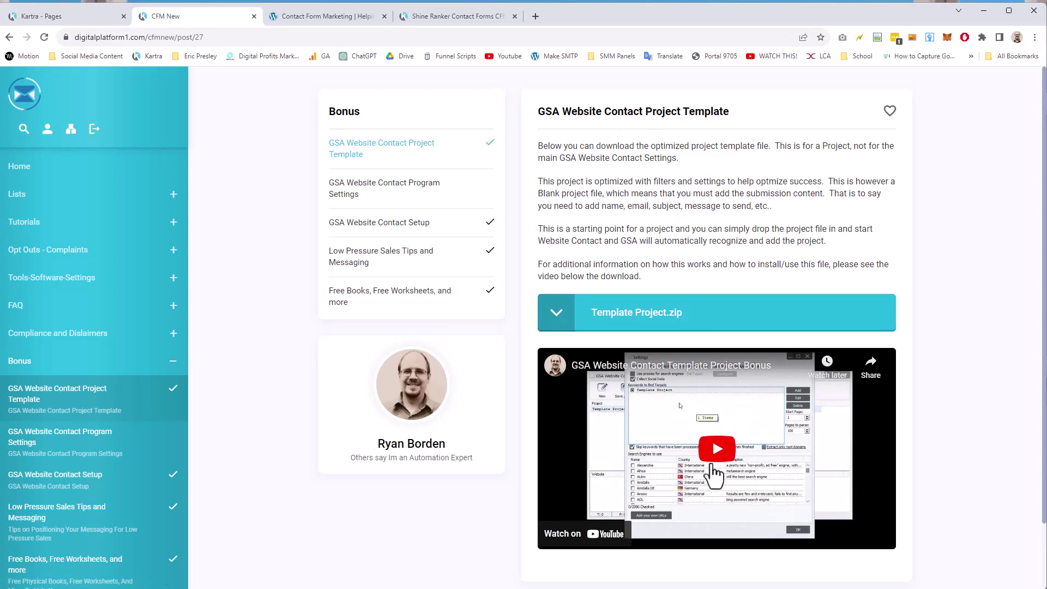
# Download Template Project.zip into a new folder, New folder (38), inside Del When Done.
pyautogui.click(623, 316)
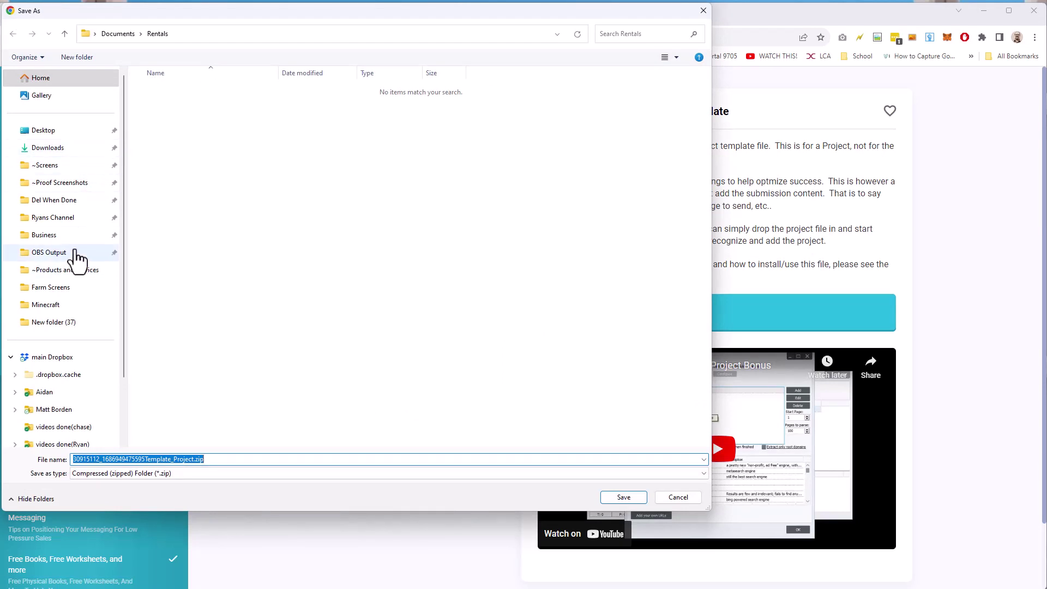
pyautogui.click(68, 201)
pyautogui.click(79, 57)
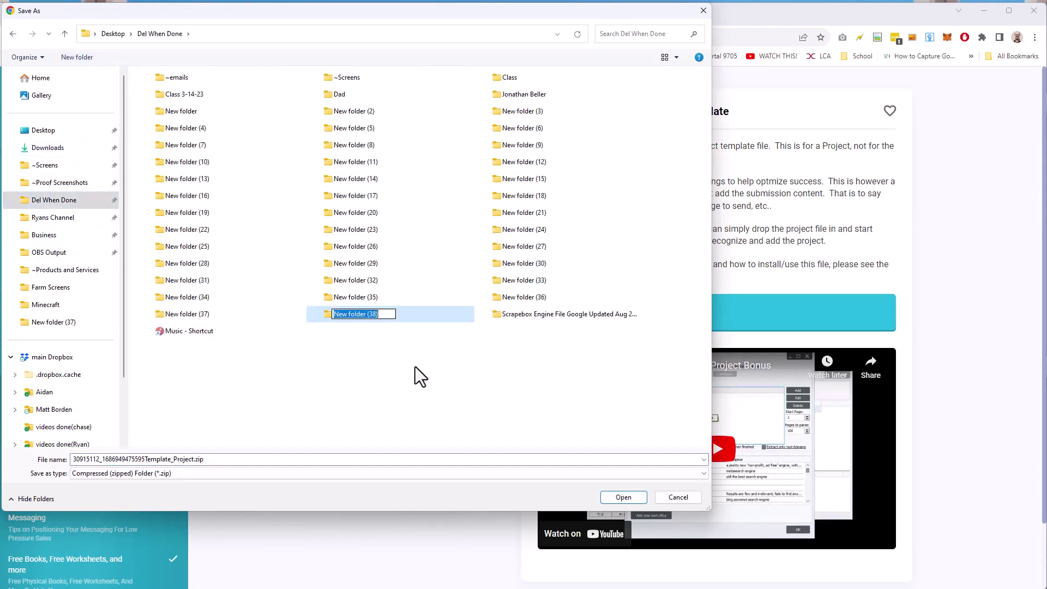
pyautogui.doubleClick(333, 315)
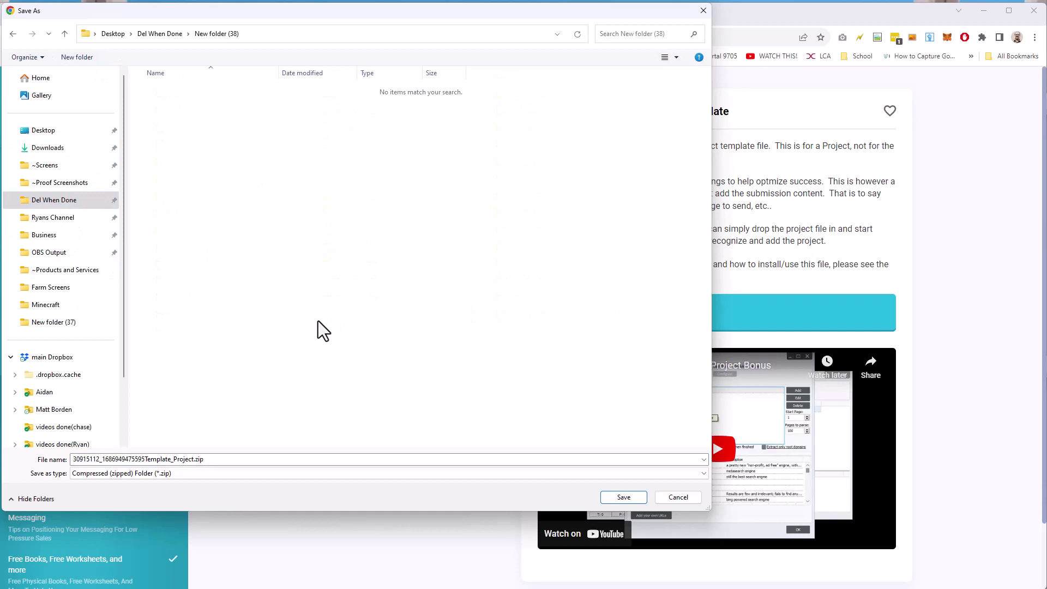
pyautogui.click(187, 459)
pyautogui.click(191, 459)
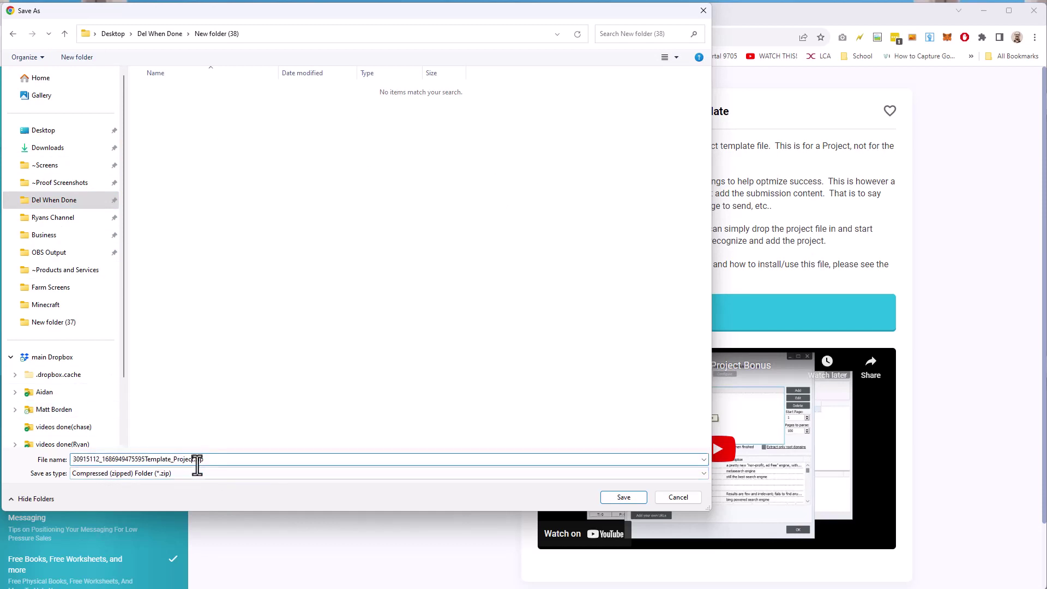
pyautogui.click(623, 497)
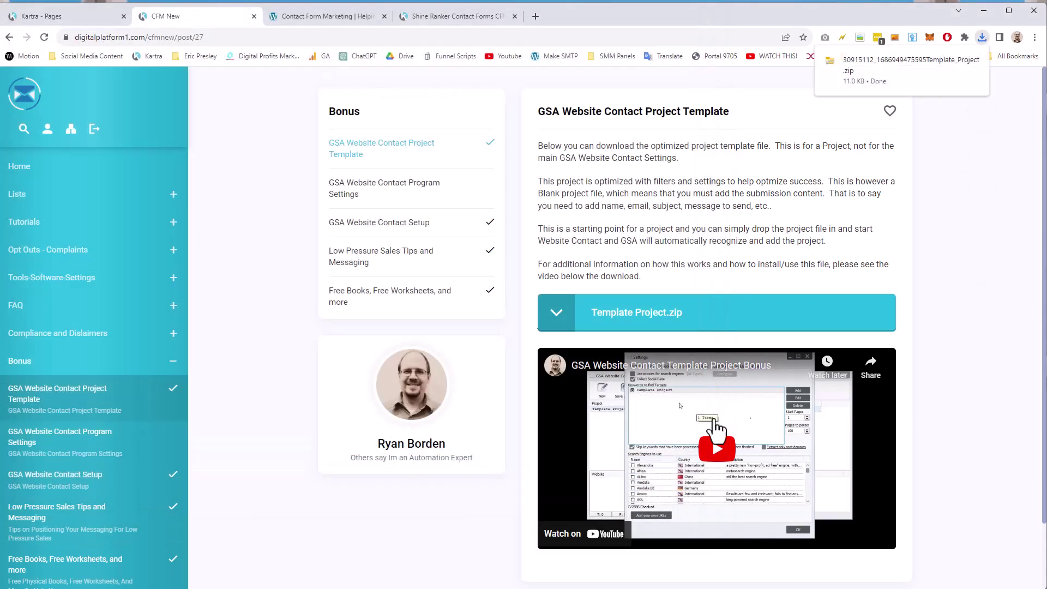
# Create an empty advanced project named 'test' in GSA Website Contact.
pyautogui.click(984, 15)
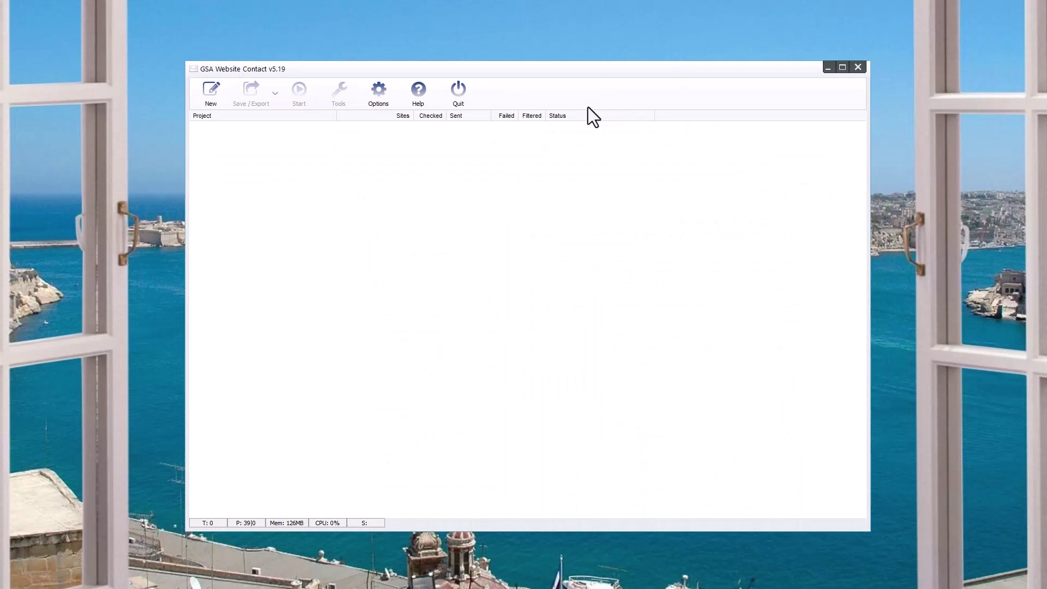
pyautogui.click(288, 192)
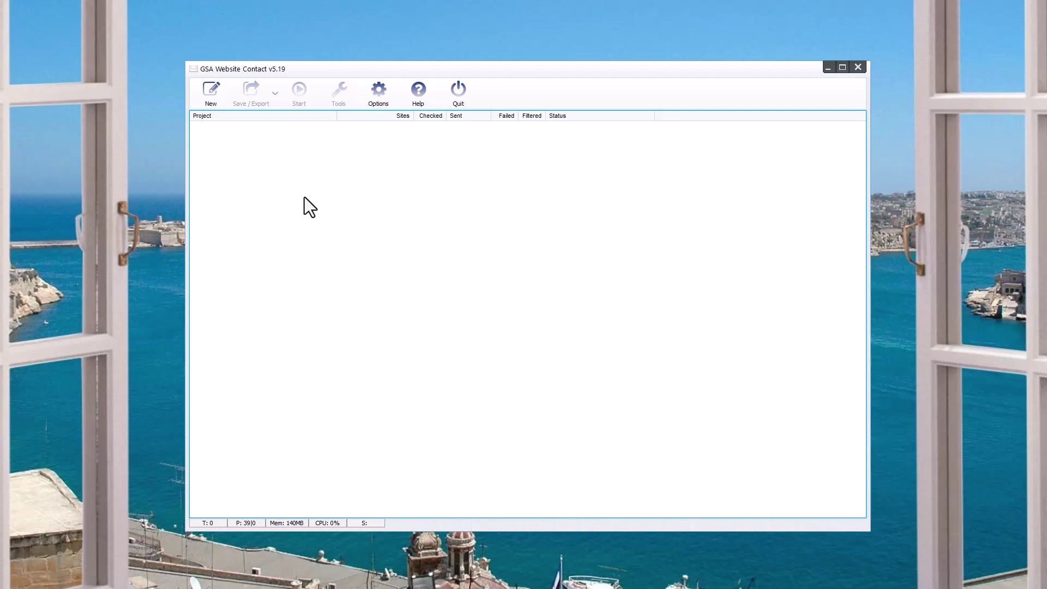
pyautogui.click(209, 101)
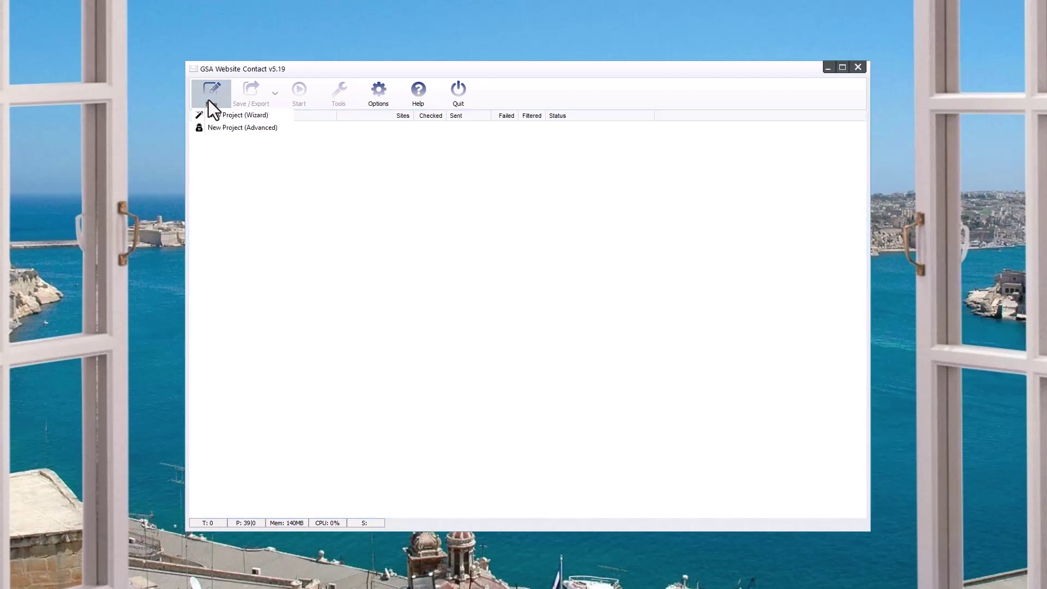
pyautogui.click(266, 129)
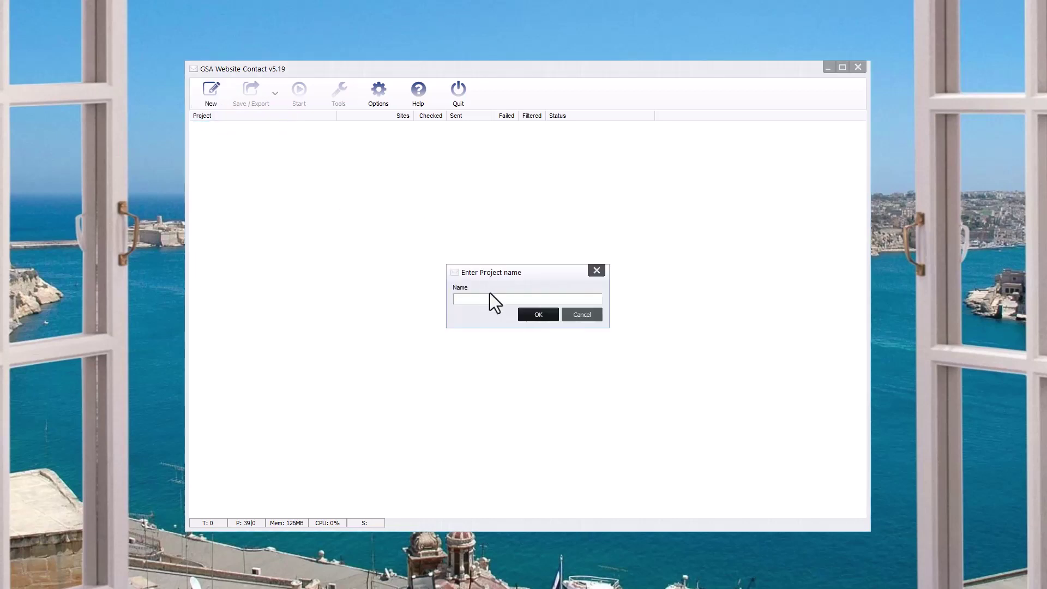
pyautogui.write('test')
pyautogui.click(538, 314)
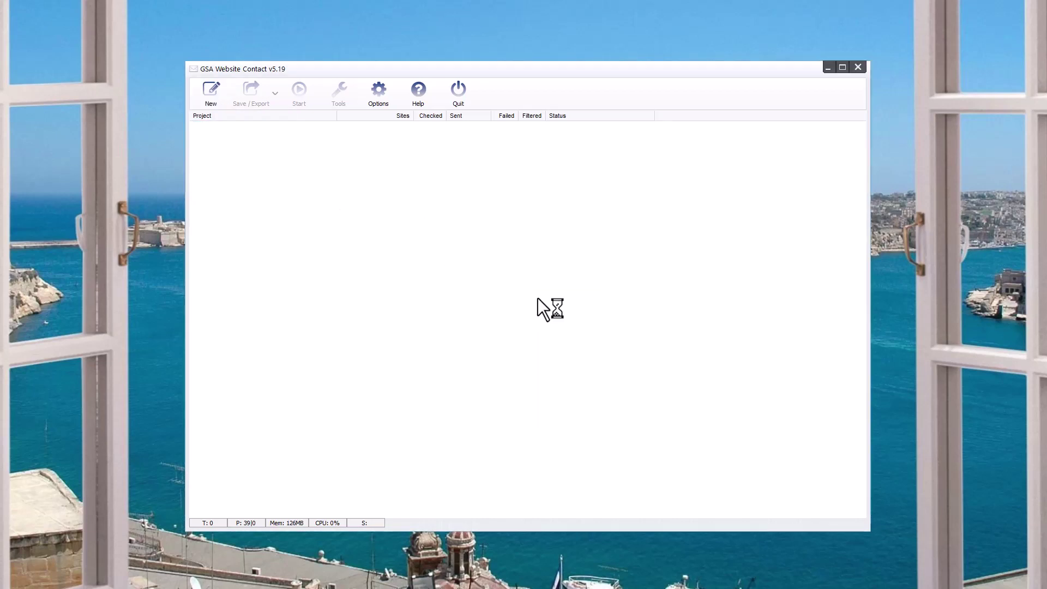
pyautogui.click(678, 144)
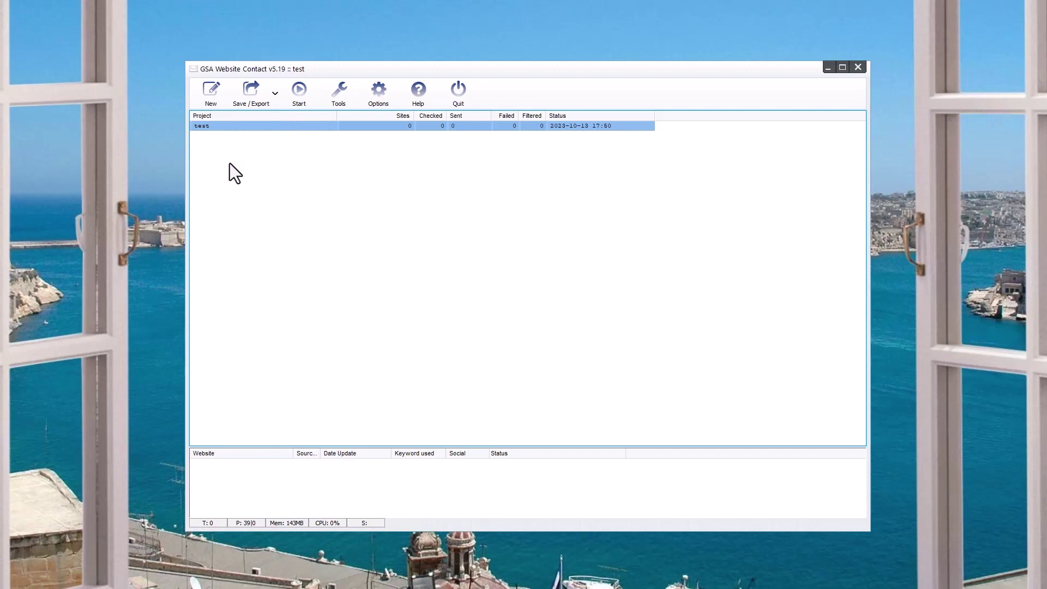
# Start a backup restore from New folder (38), find no .wbf file, and open File Explorer.
pyautogui.rightClick(244, 171)
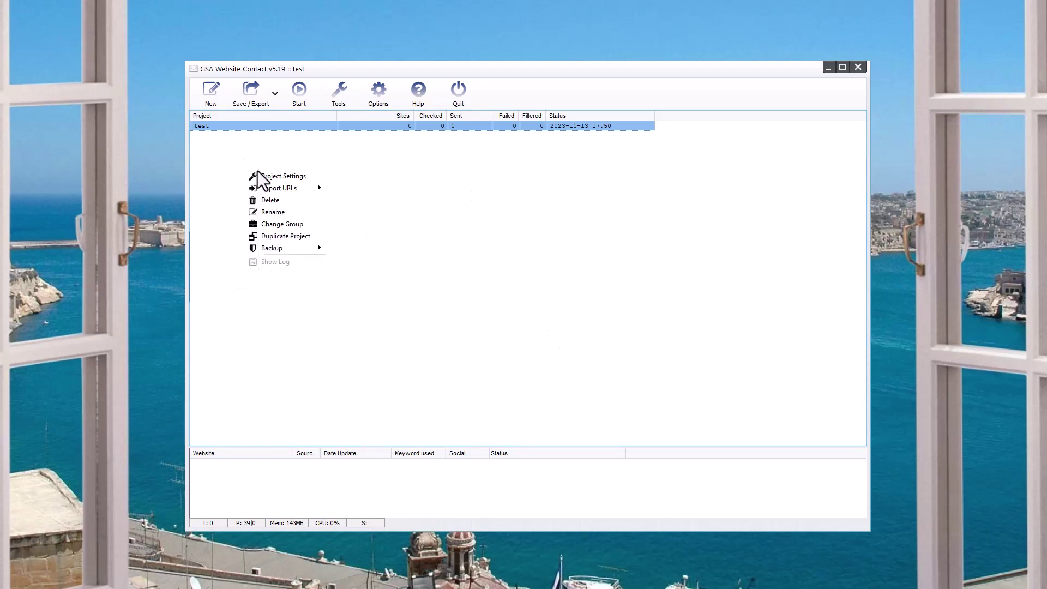
pyautogui.moveTo(277, 246)
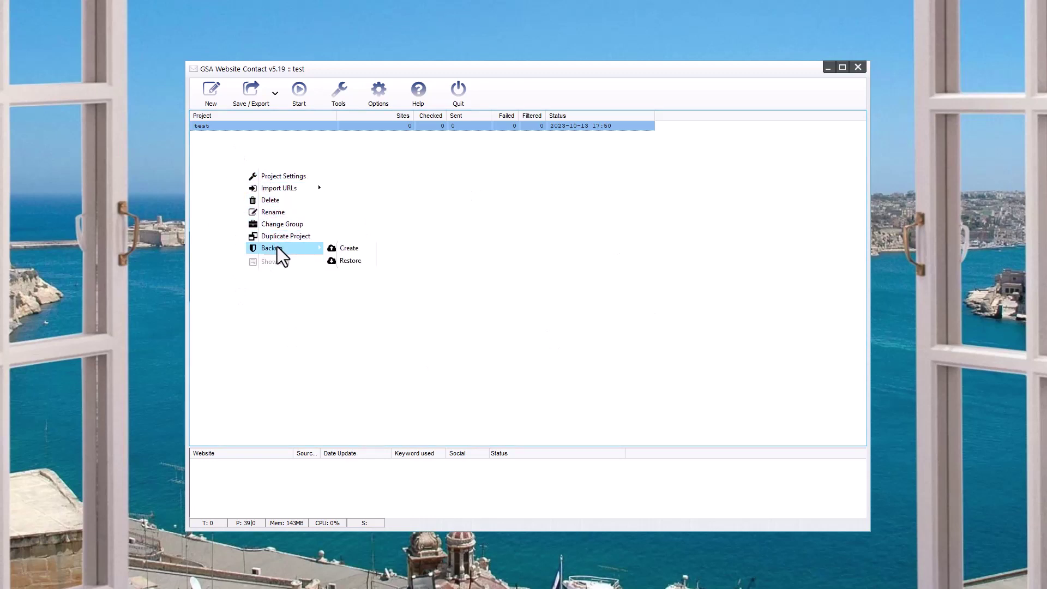
pyautogui.click(349, 261)
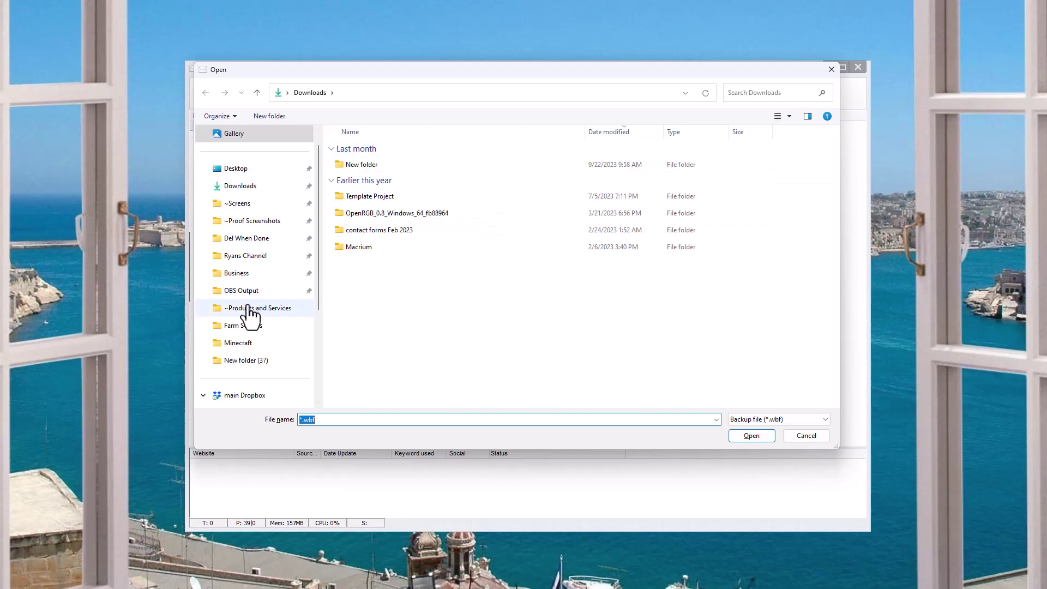
pyautogui.click(248, 243)
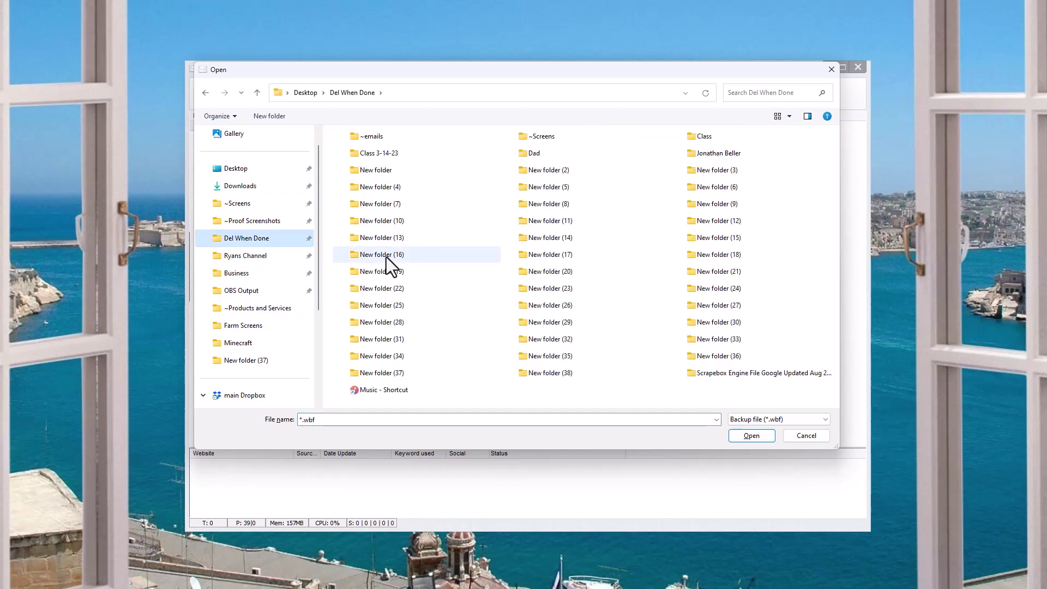
pyautogui.doubleClick(545, 374)
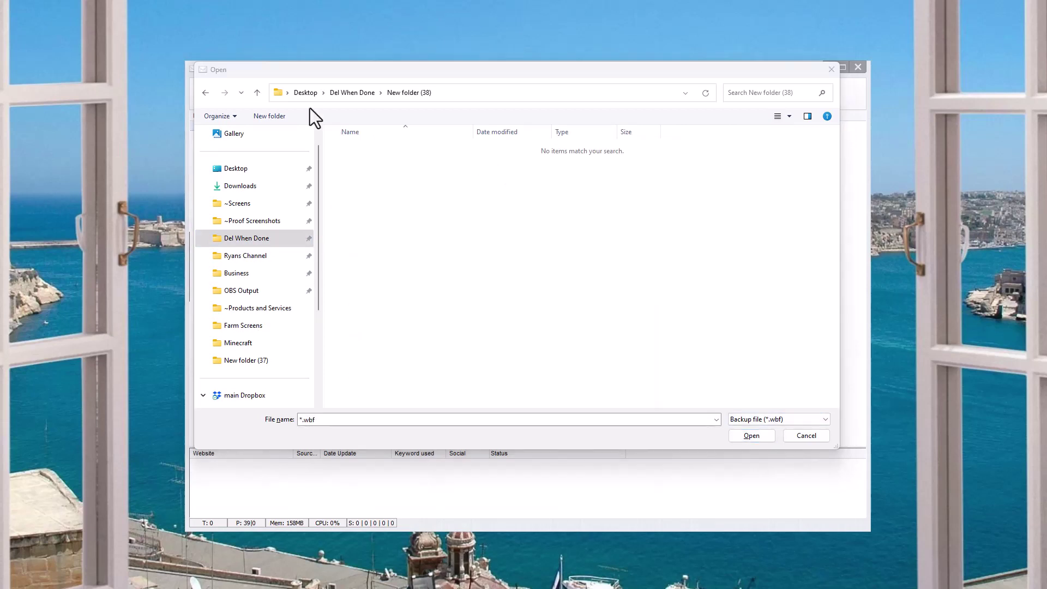
pyautogui.press('super+e')
# Extract Template Project.zip in Del When Done > New folder (38) into a same-named folder.
pyautogui.click(116, 236)
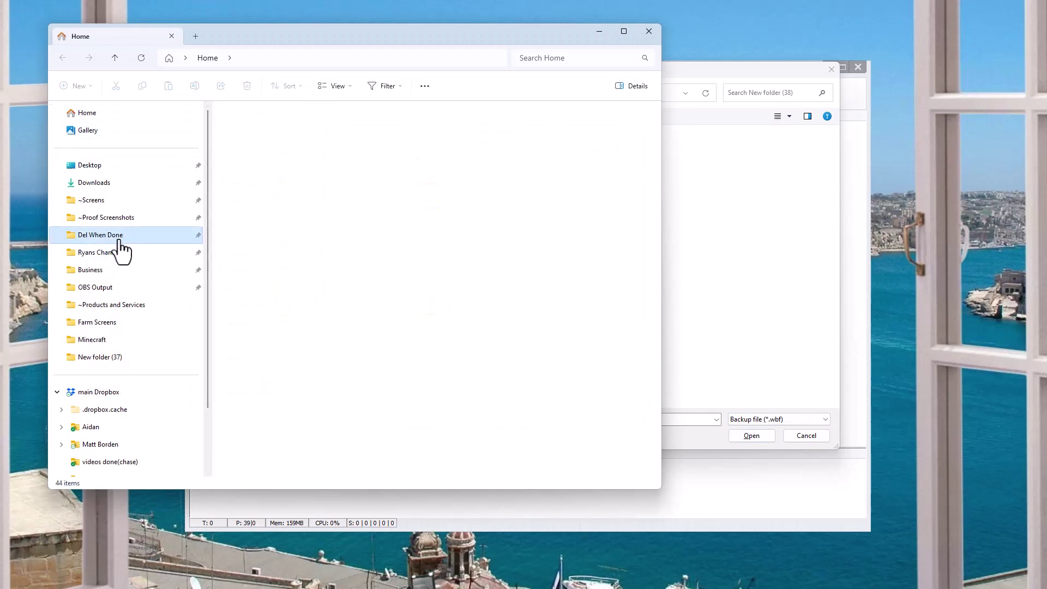
pyautogui.scroll(-10, 443, 289)
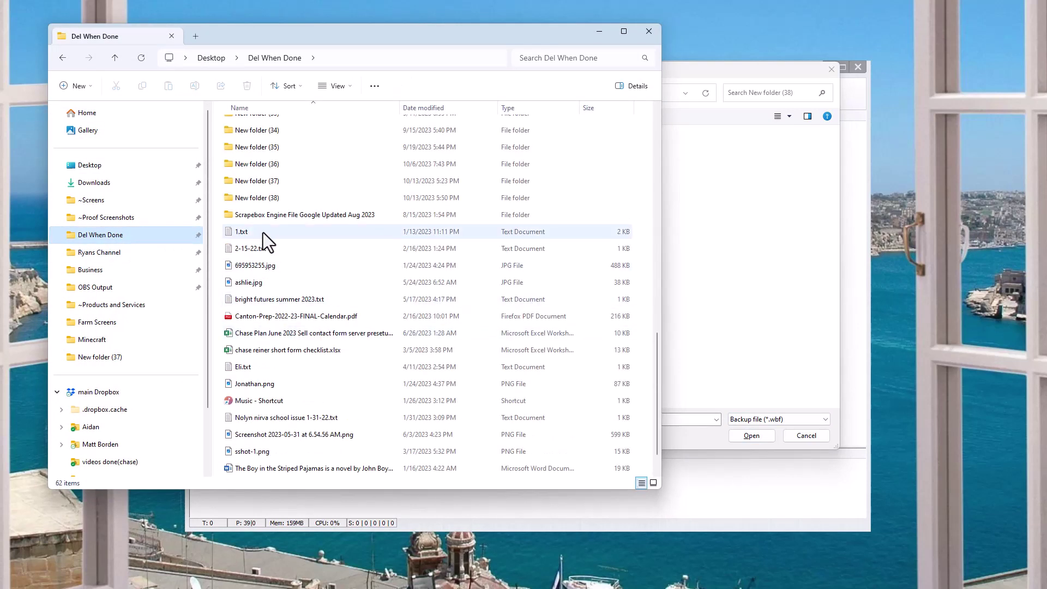
pyautogui.doubleClick(260, 198)
pyautogui.click(262, 127)
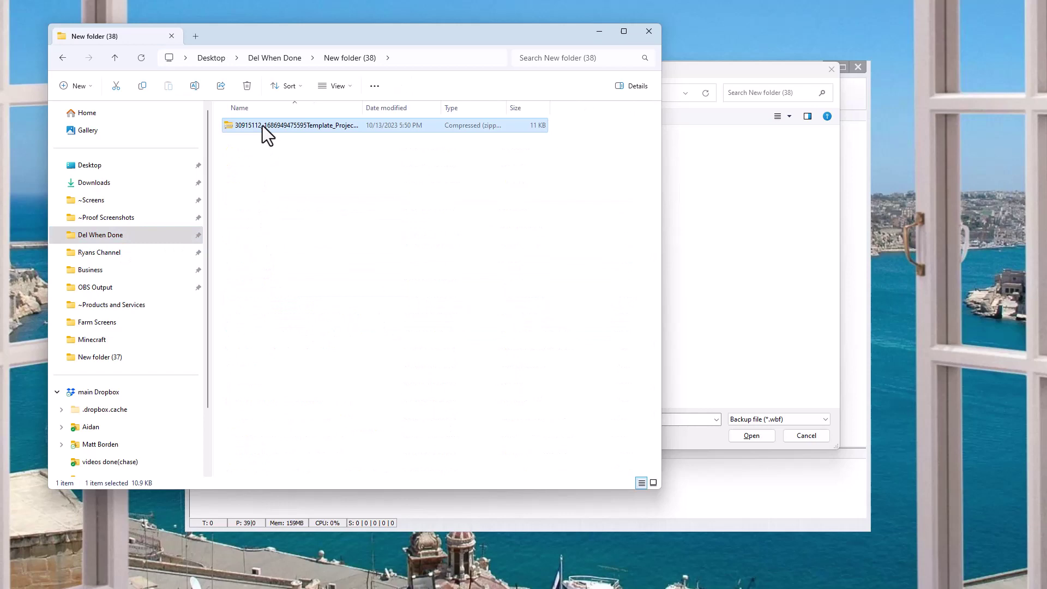
pyautogui.rightClick(263, 125)
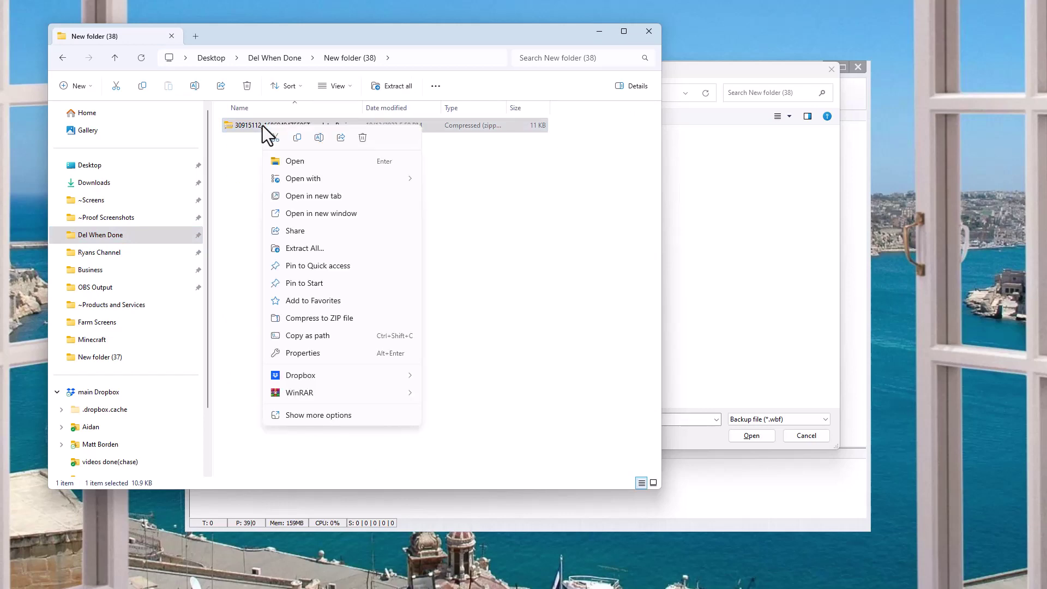
pyautogui.click(299, 248)
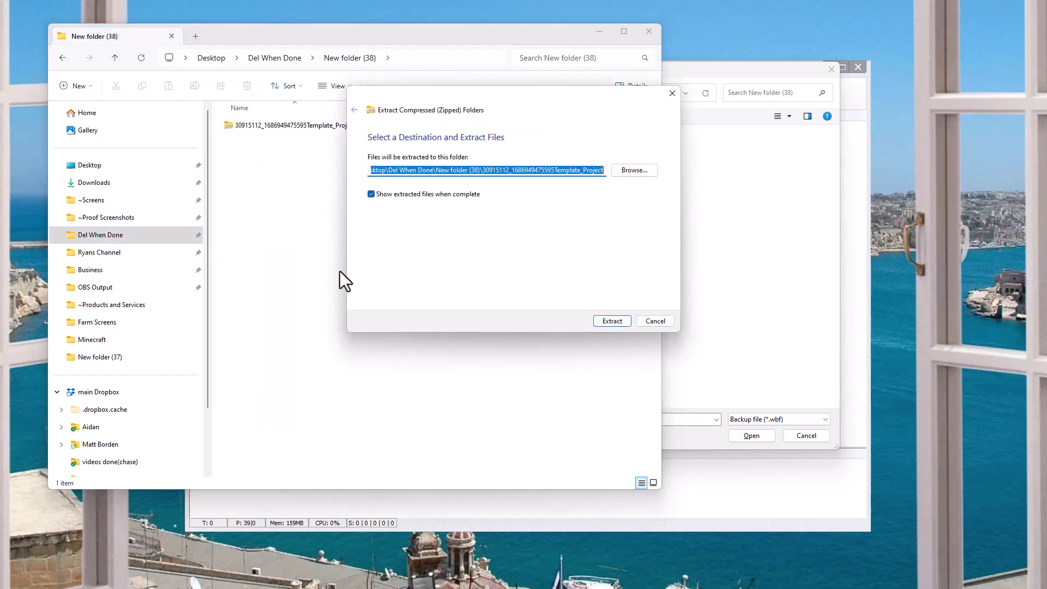
pyautogui.click(612, 321)
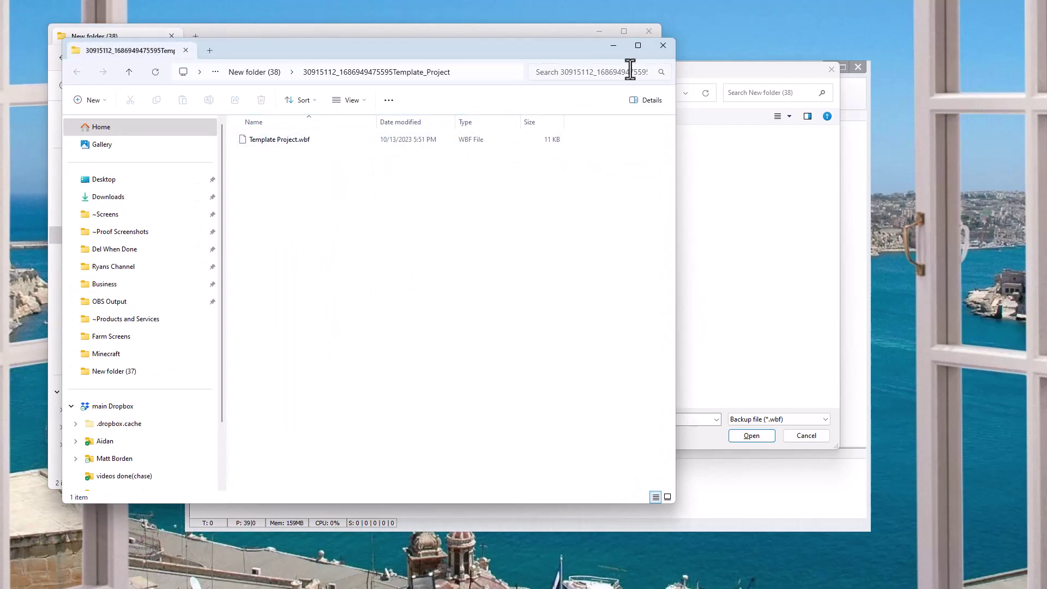
pyautogui.click(663, 45)
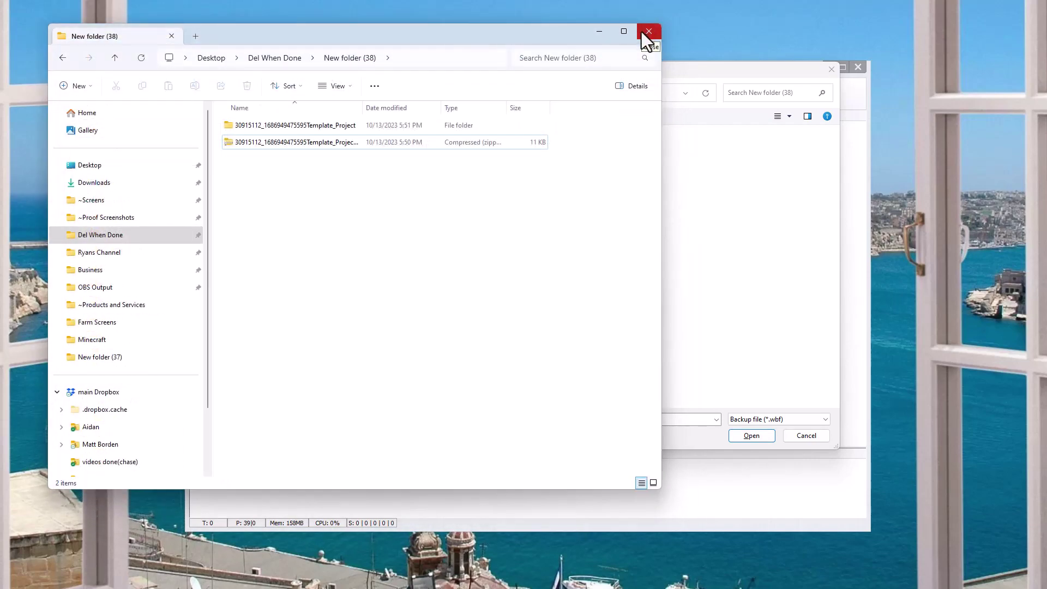
# Restore Template Project from the extracted Template Project.wbf backup file.
pyautogui.click(642, 32)
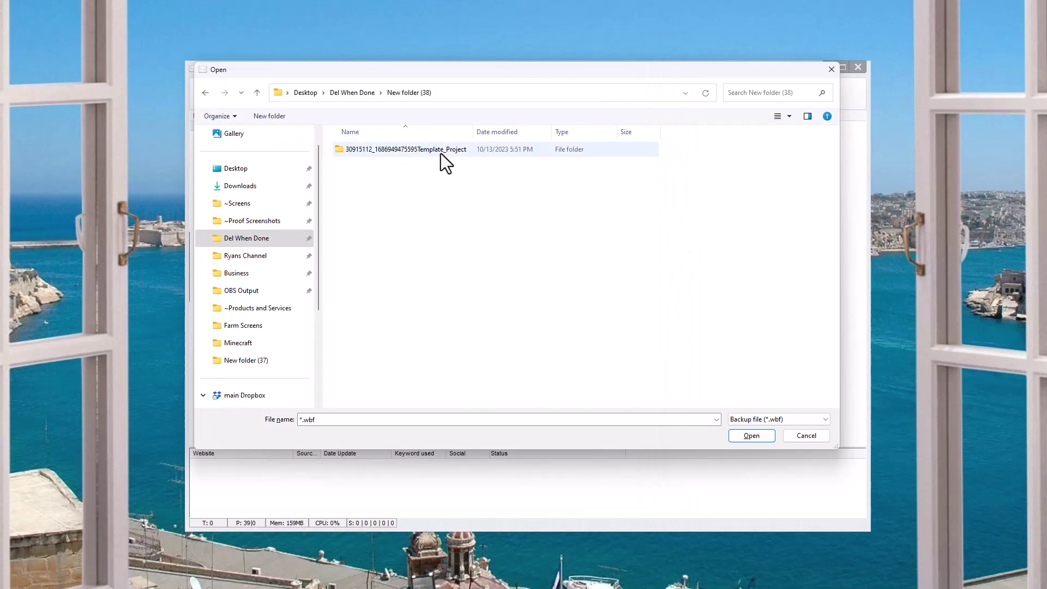
pyautogui.doubleClick(441, 153)
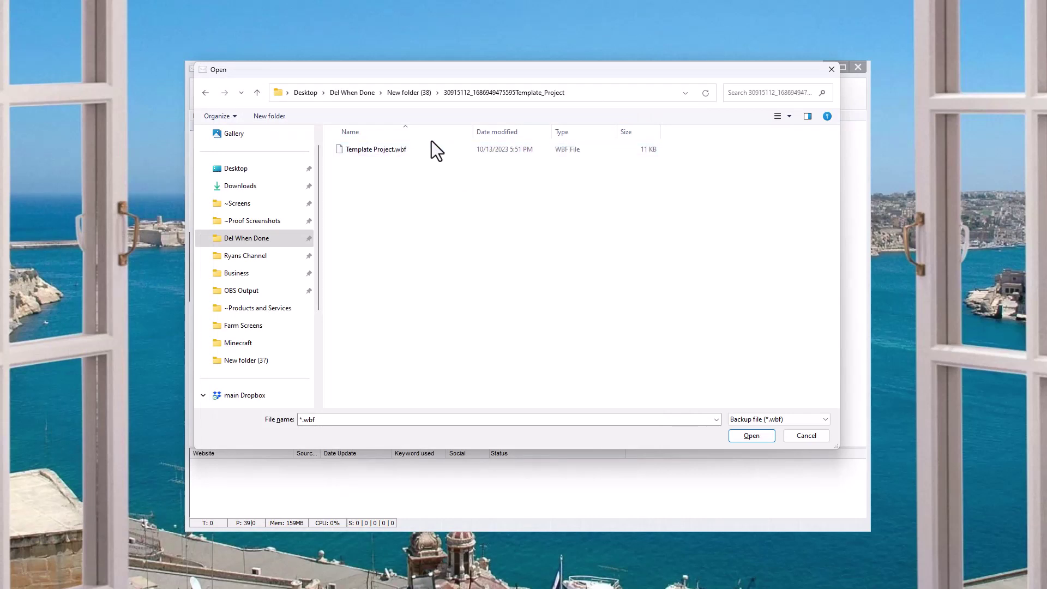
pyautogui.doubleClick(404, 151)
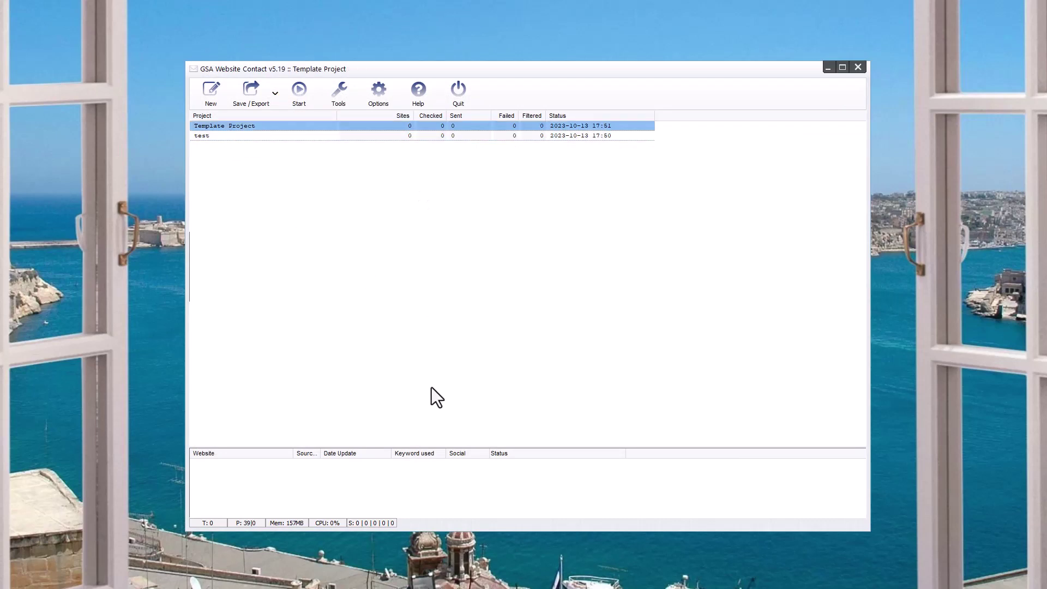
# Duplicate Template Project without its websites and rename the copy to 'Project 1'.
pyautogui.rightClick(240, 127)
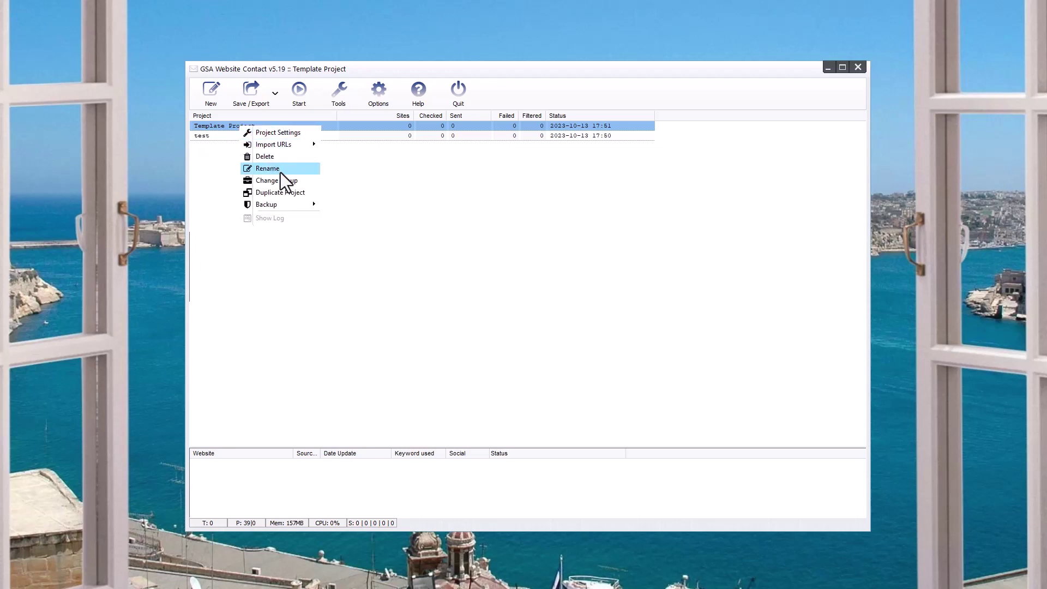
pyautogui.click(289, 192)
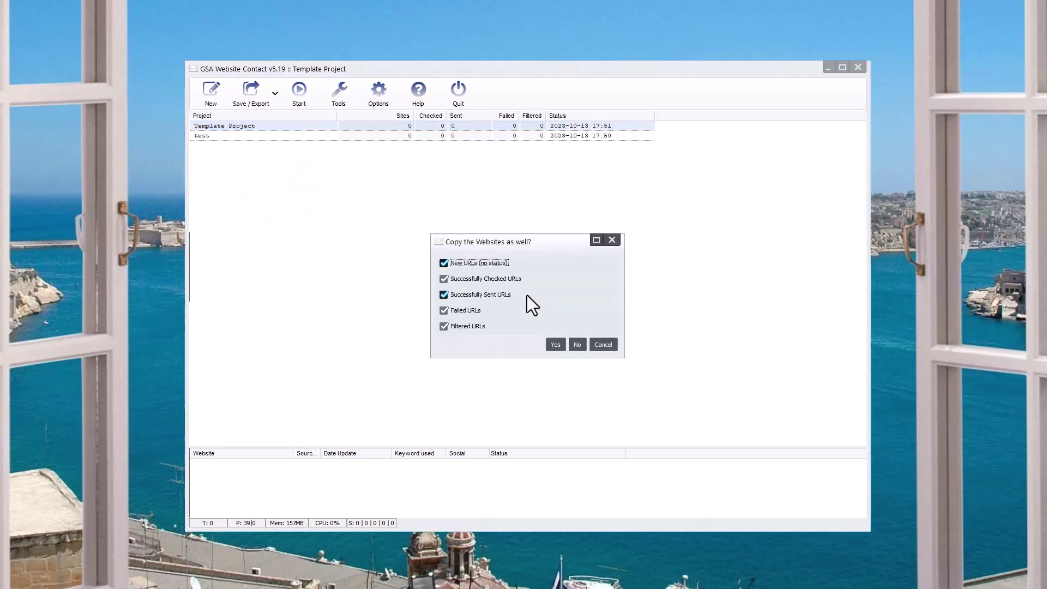
pyautogui.click(576, 345)
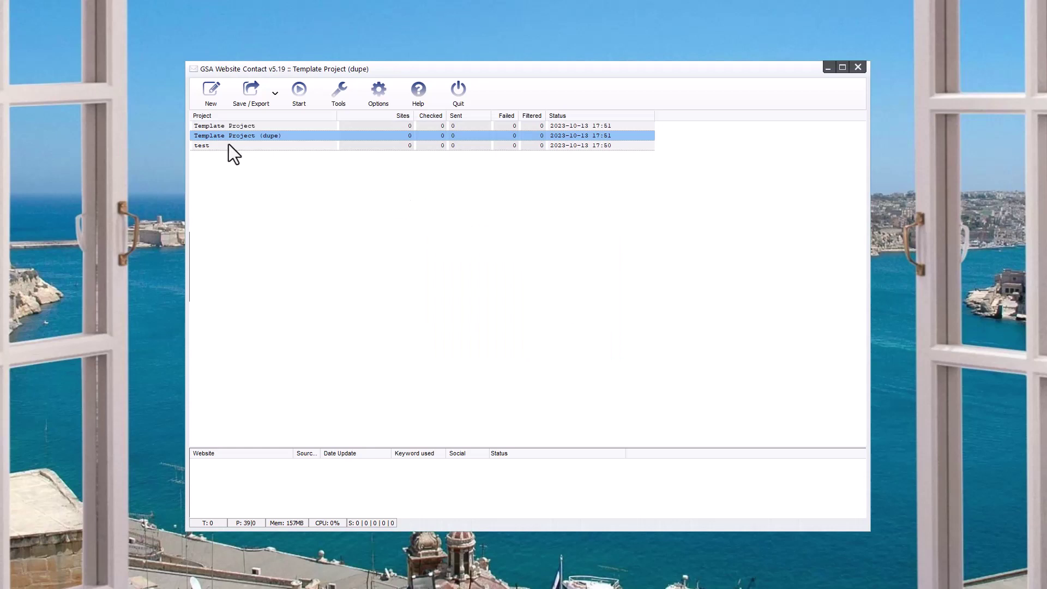
pyautogui.rightClick(274, 136)
pyautogui.click(305, 179)
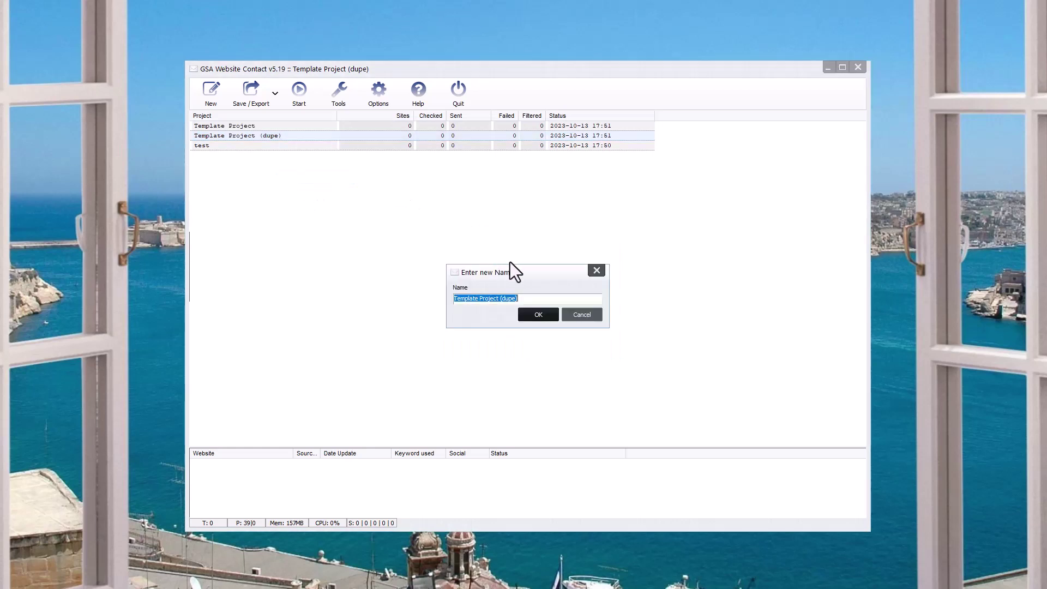
pyautogui.write('Proje')
pyautogui.press('BackSpace')
pyautogui.press('BackSpace')
pyautogui.press('BackSpace')
pyautogui.press('BackSpace')
pyautogui.write('roject 1')
pyautogui.press('Return')
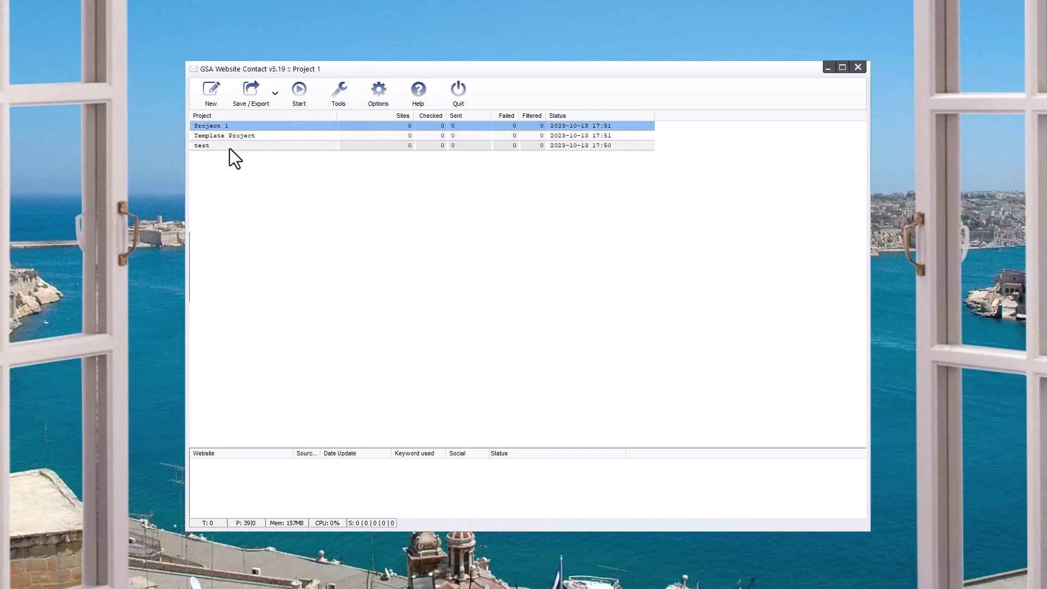
# Delete the test project from the project list.
pyautogui.click(223, 149)
pyautogui.rightClick(219, 150)
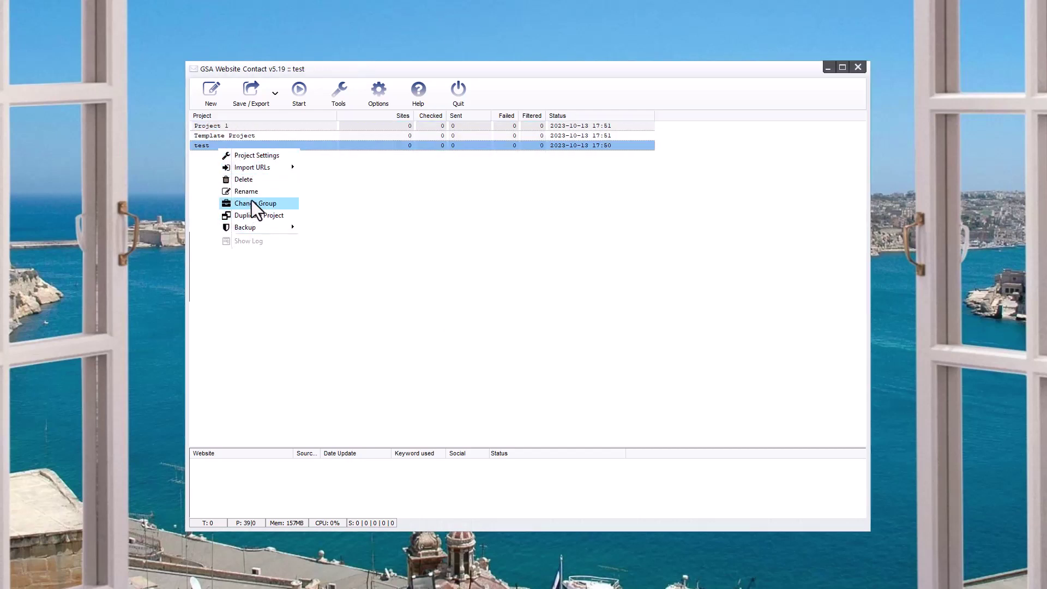
pyautogui.click(250, 182)
pyautogui.click(495, 252)
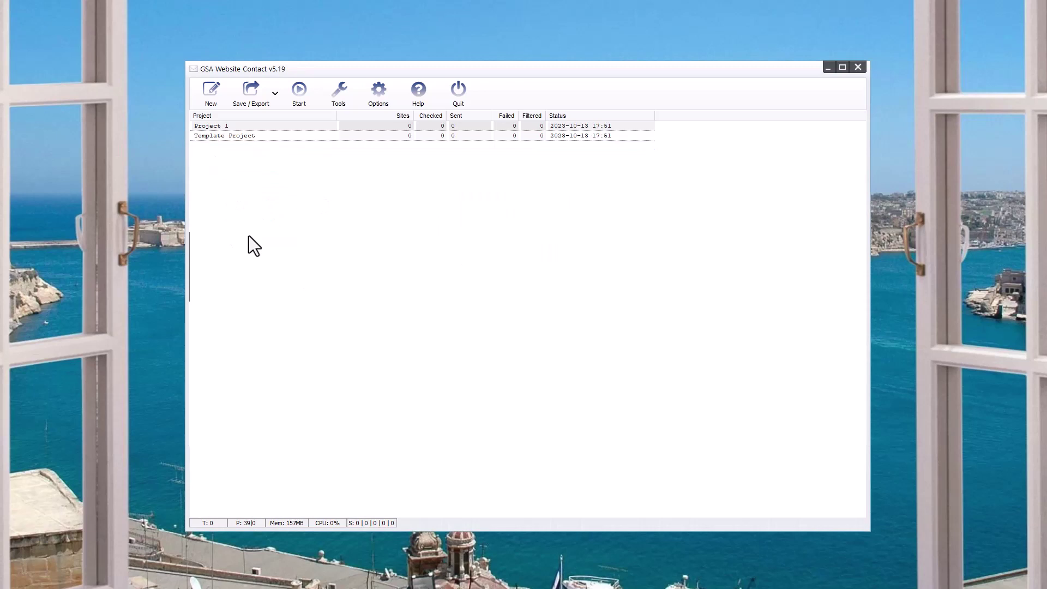
pyautogui.click(240, 139)
pyautogui.rightClick(280, 139)
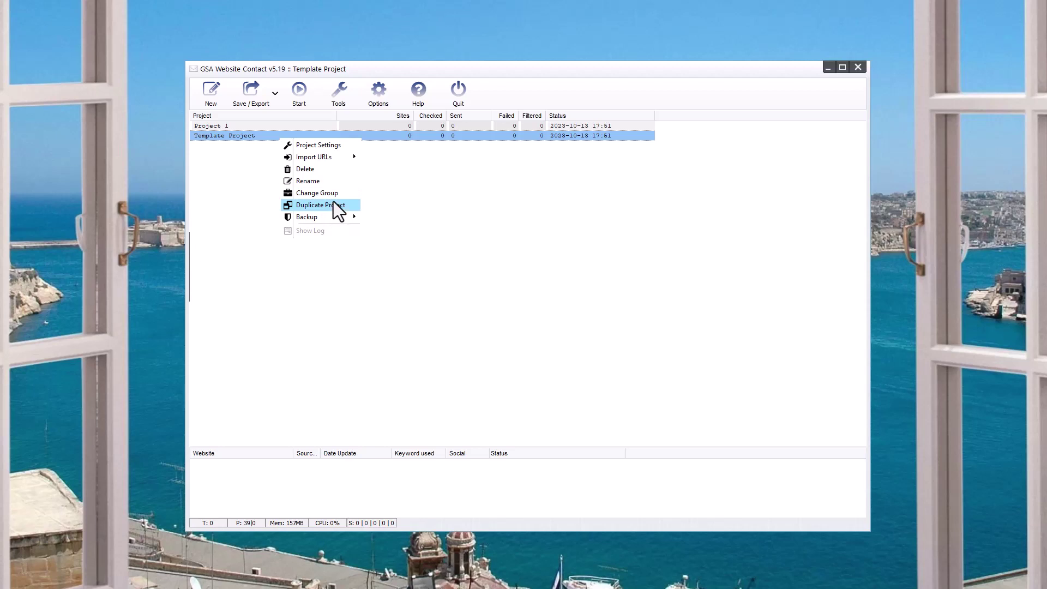
pyautogui.click(262, 128)
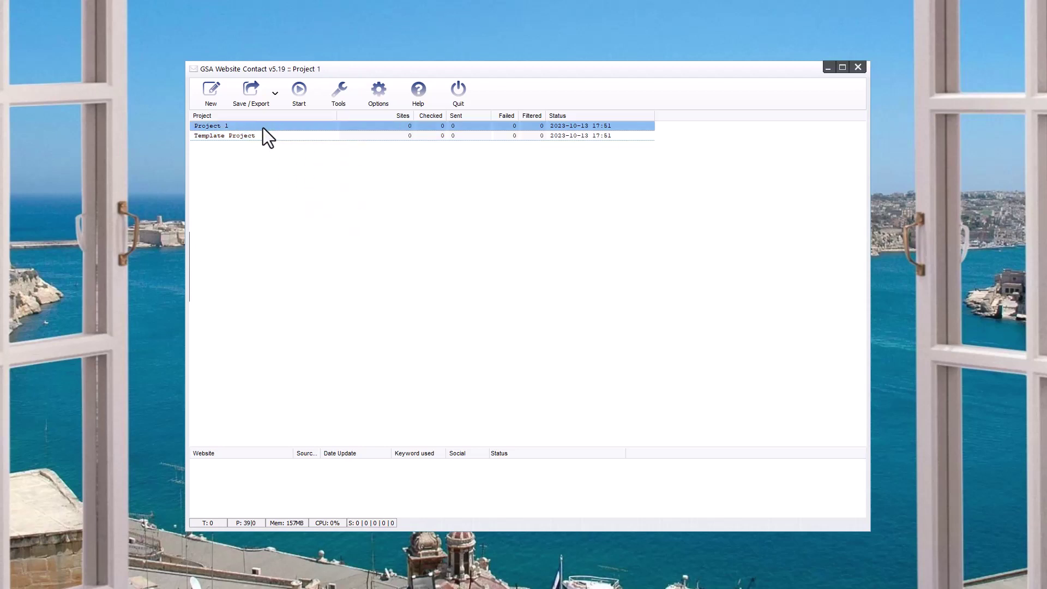
pyautogui.doubleClick(263, 128)
pyautogui.click(412, 159)
pyautogui.click(440, 161)
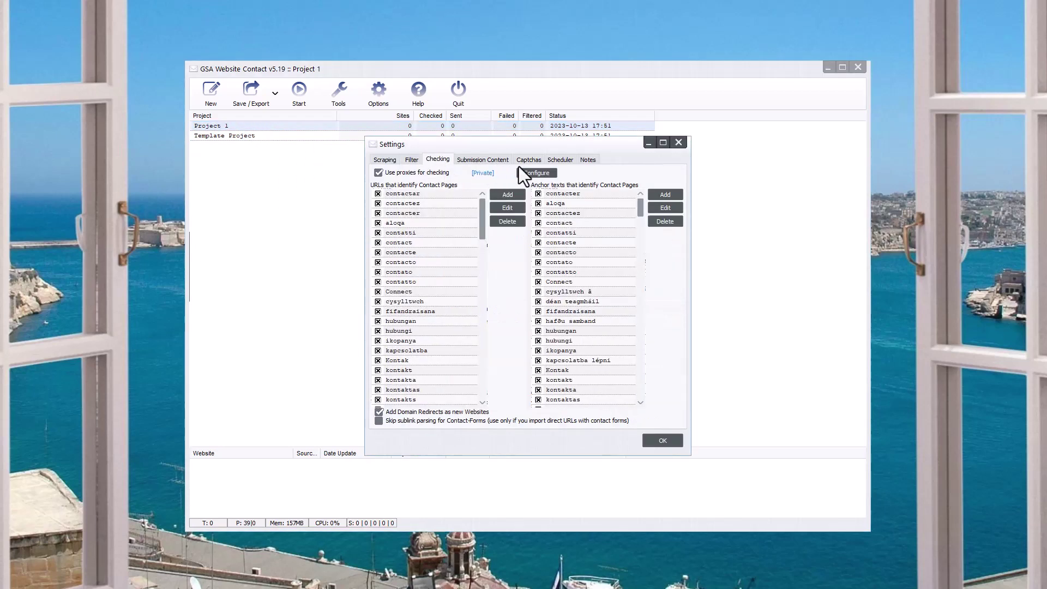
pyautogui.click(506, 161)
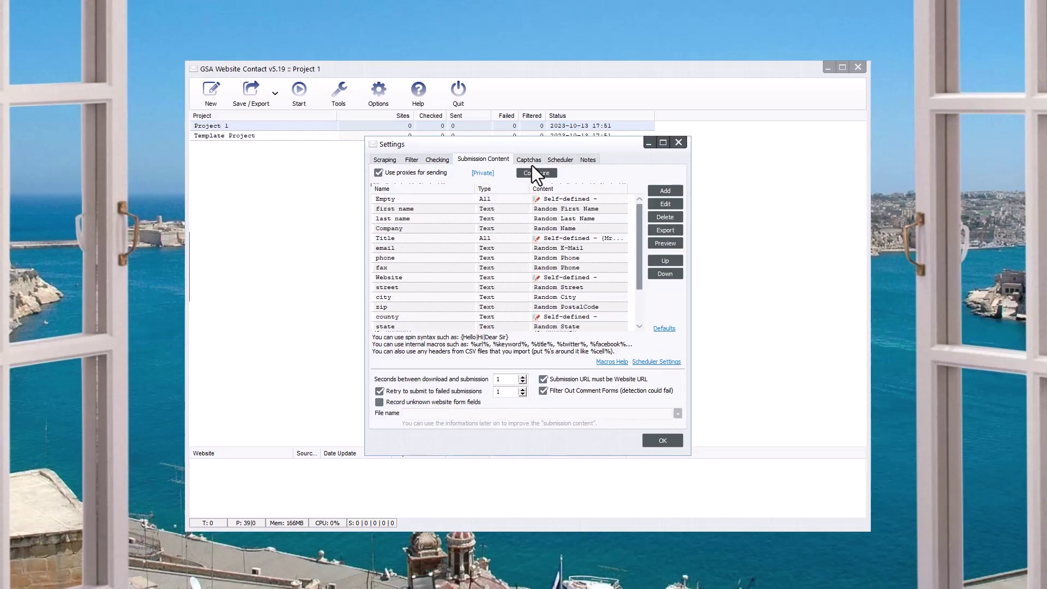
pyautogui.click(679, 142)
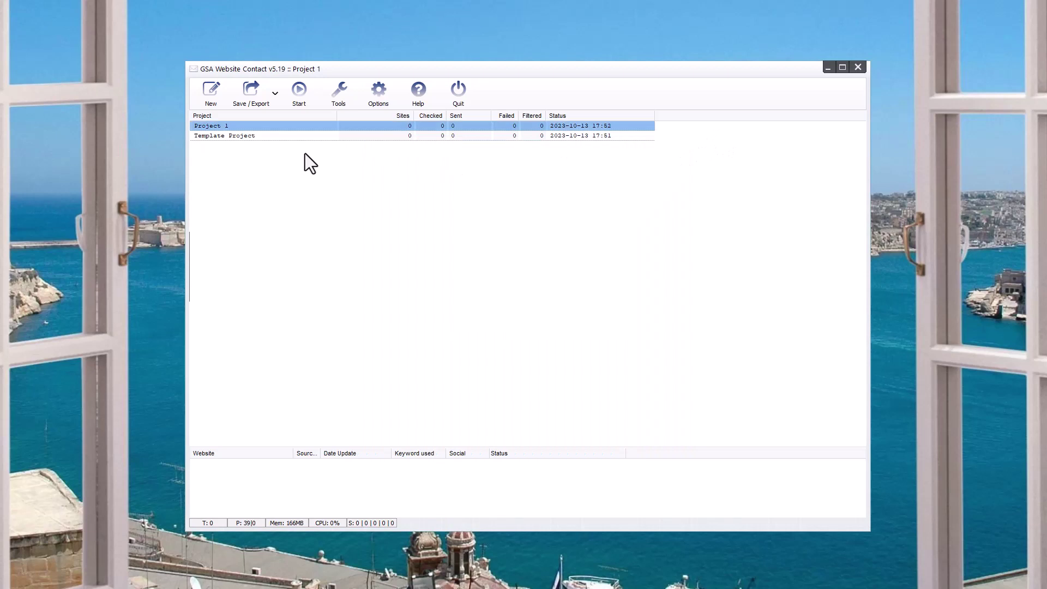
pyautogui.click(236, 139)
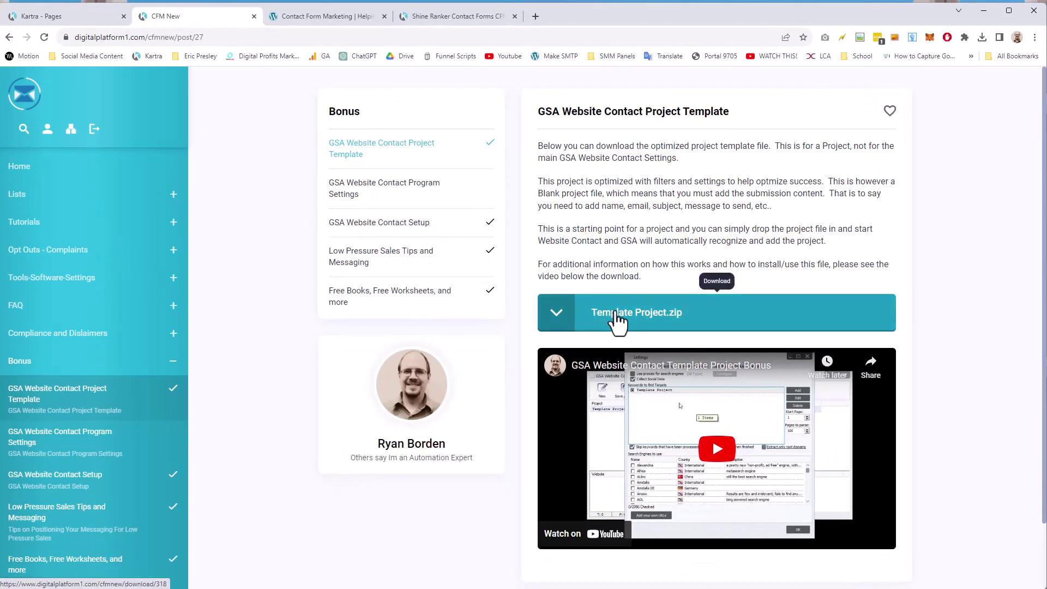
# Download the Template Project.zip file from the bonus lesson page.
pyautogui.click(617, 322)
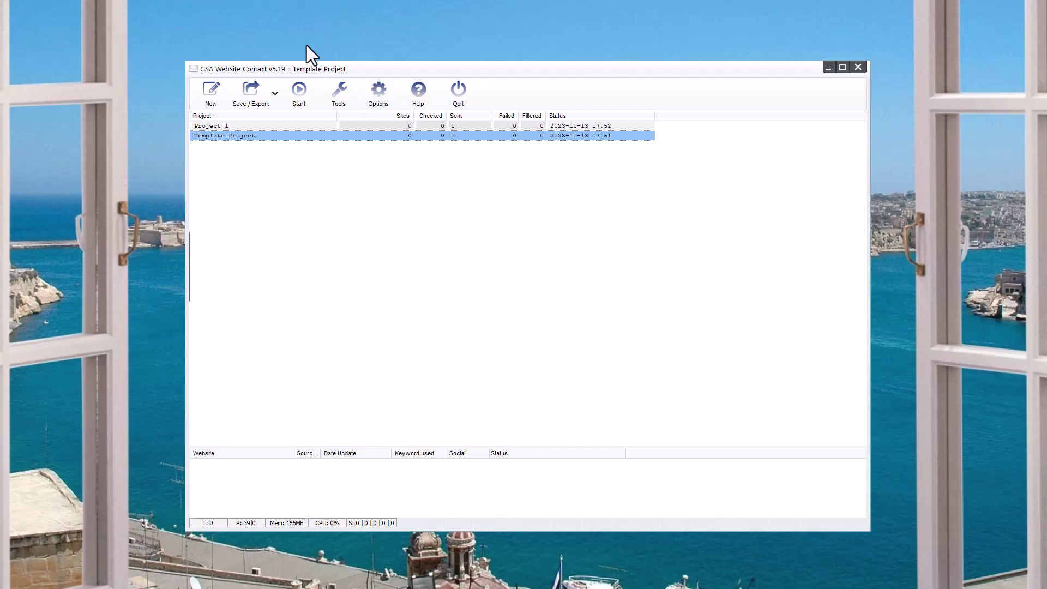
pyautogui.click(226, 126)
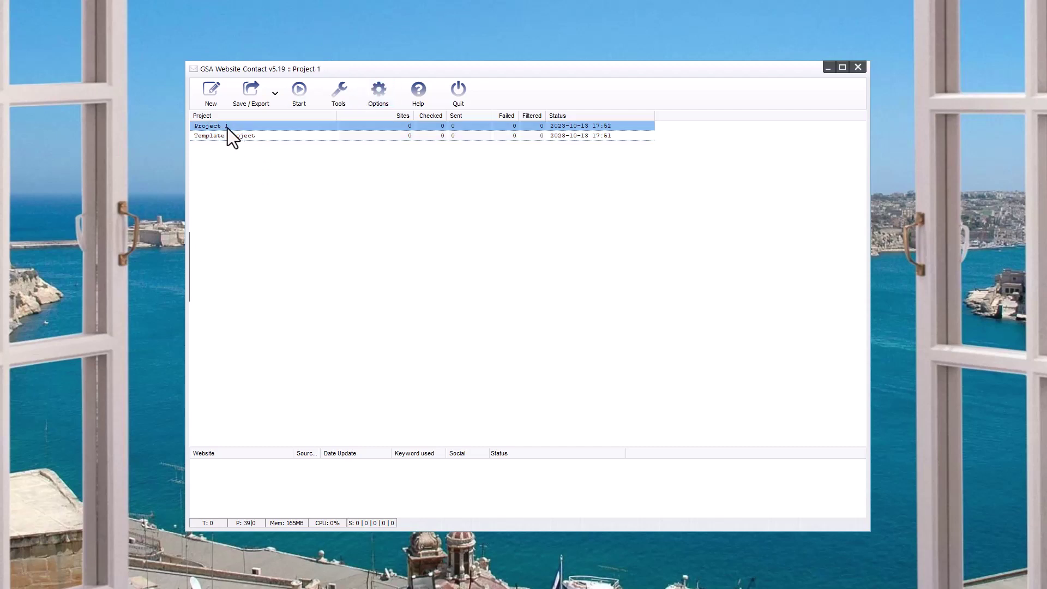
pyautogui.rightClick(227, 129)
pyautogui.moveTo(263, 205)
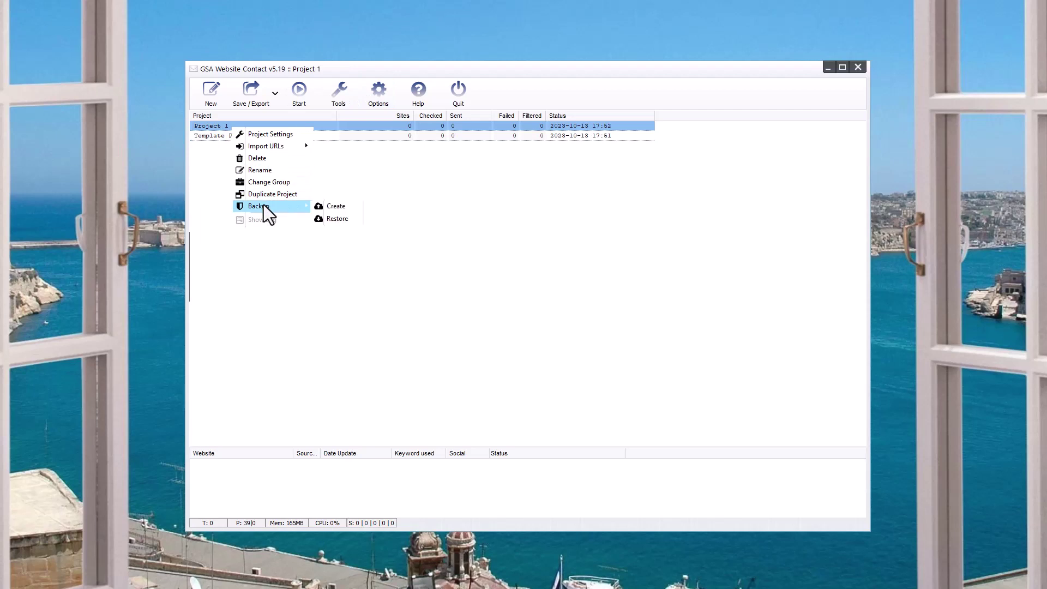
pyautogui.click(338, 208)
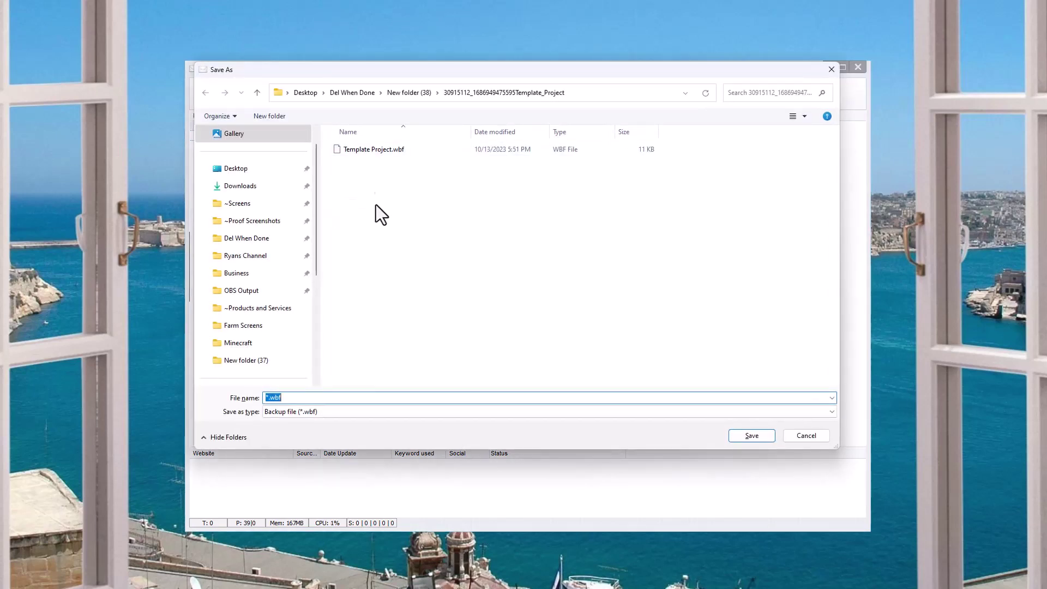
pyautogui.click(805, 434)
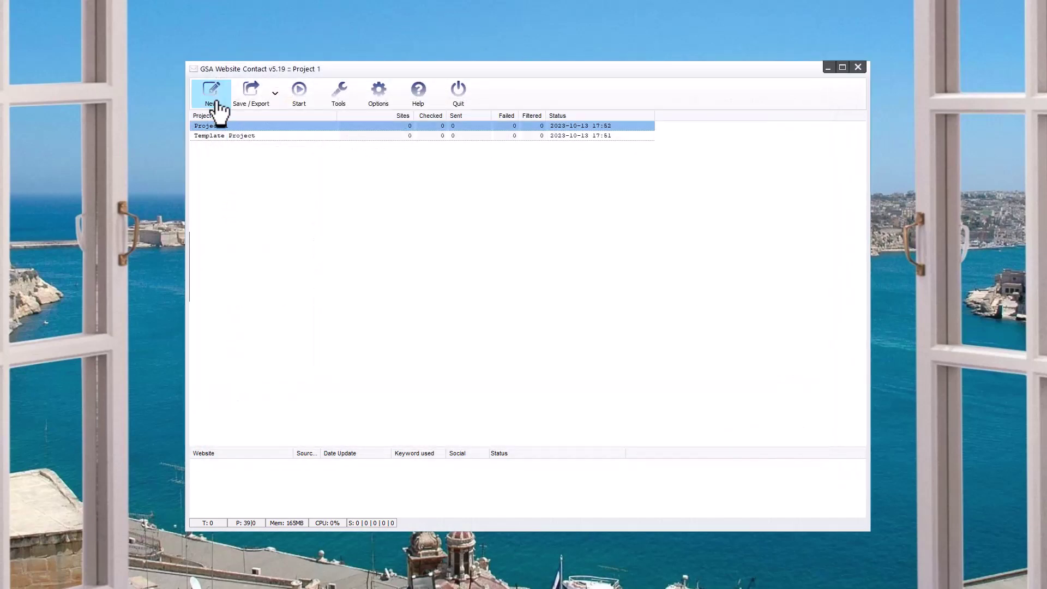
pyautogui.rightClick(243, 146)
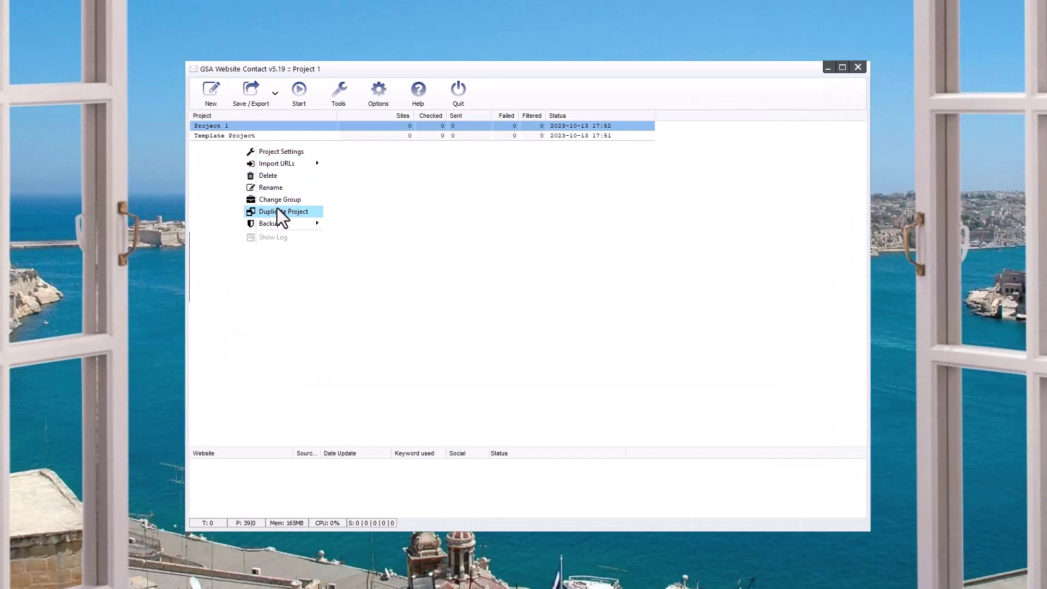
pyautogui.moveTo(327, 221)
pyautogui.click(362, 241)
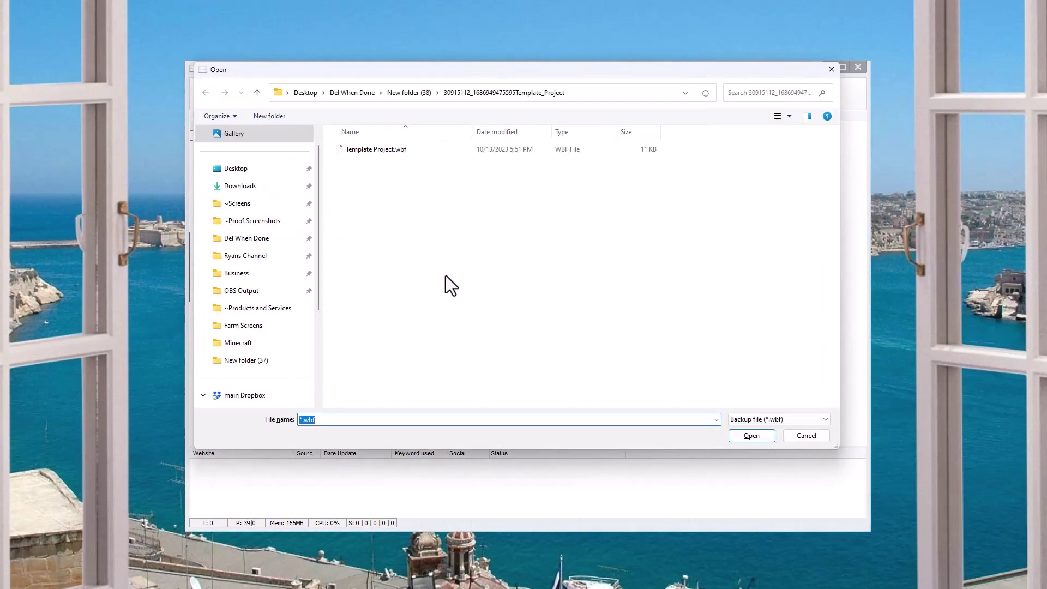
pyautogui.click(802, 435)
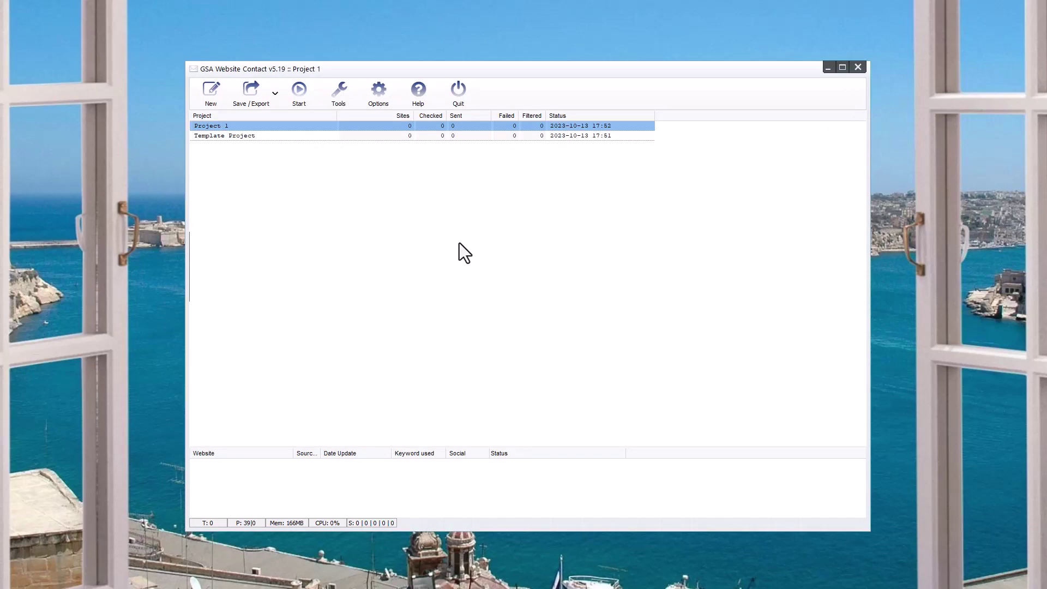
# Restore Chrome, select the contactformmarketing.com address on the Contact Form Marketing tab, then minimize Chrome.
pyautogui.moveTo(514, 581)
pyautogui.click(513, 545)
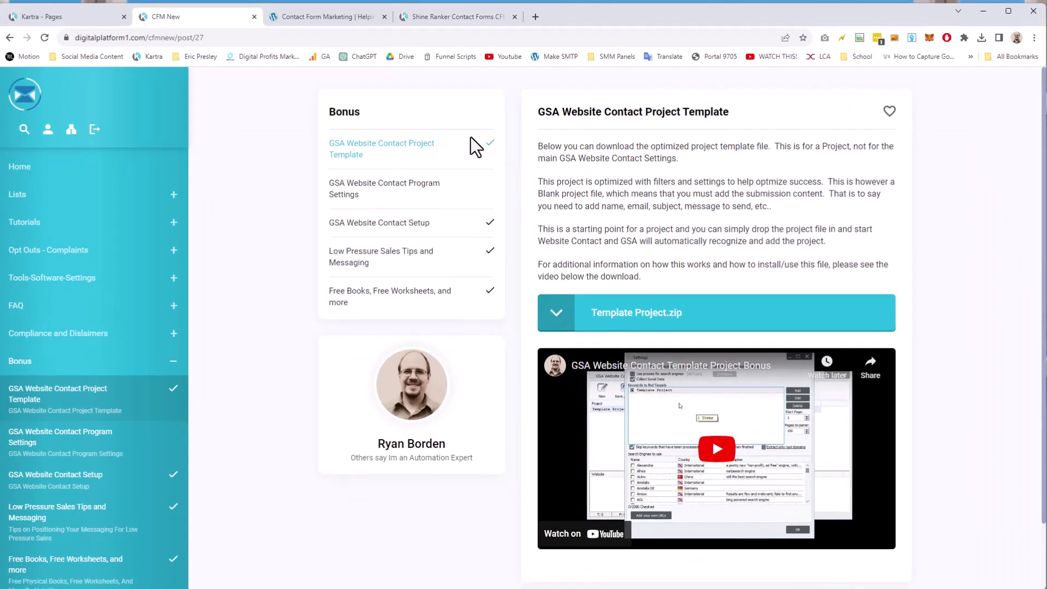
pyautogui.click(354, 17)
pyautogui.click(76, 37)
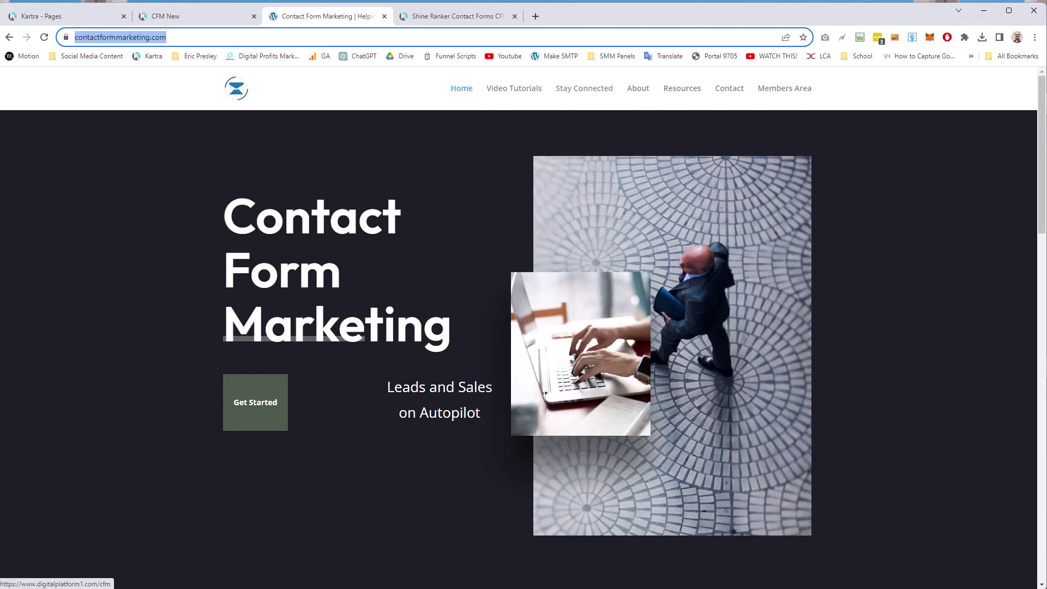
pyautogui.click(981, 10)
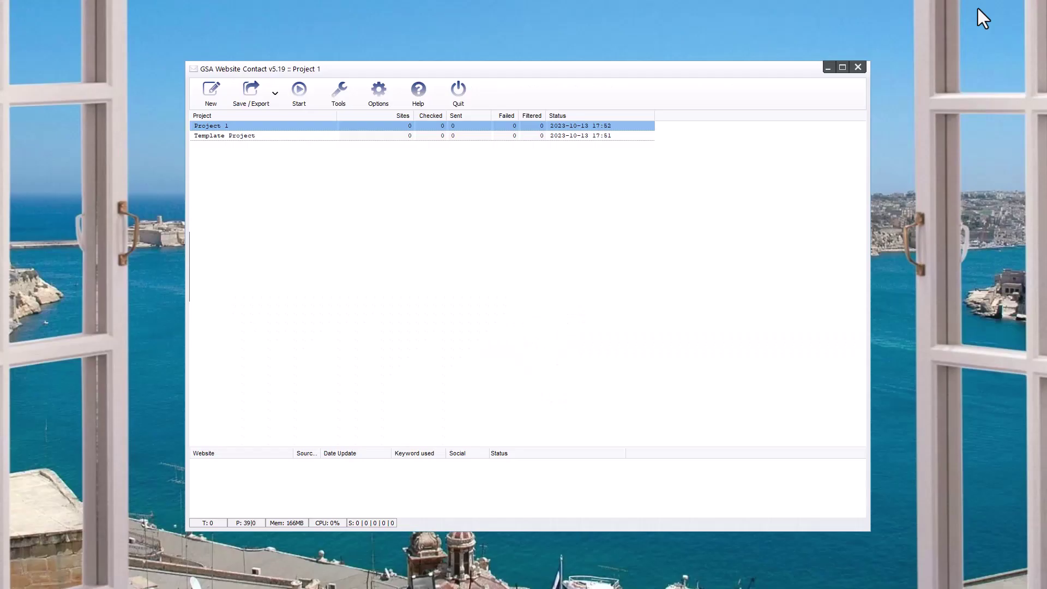